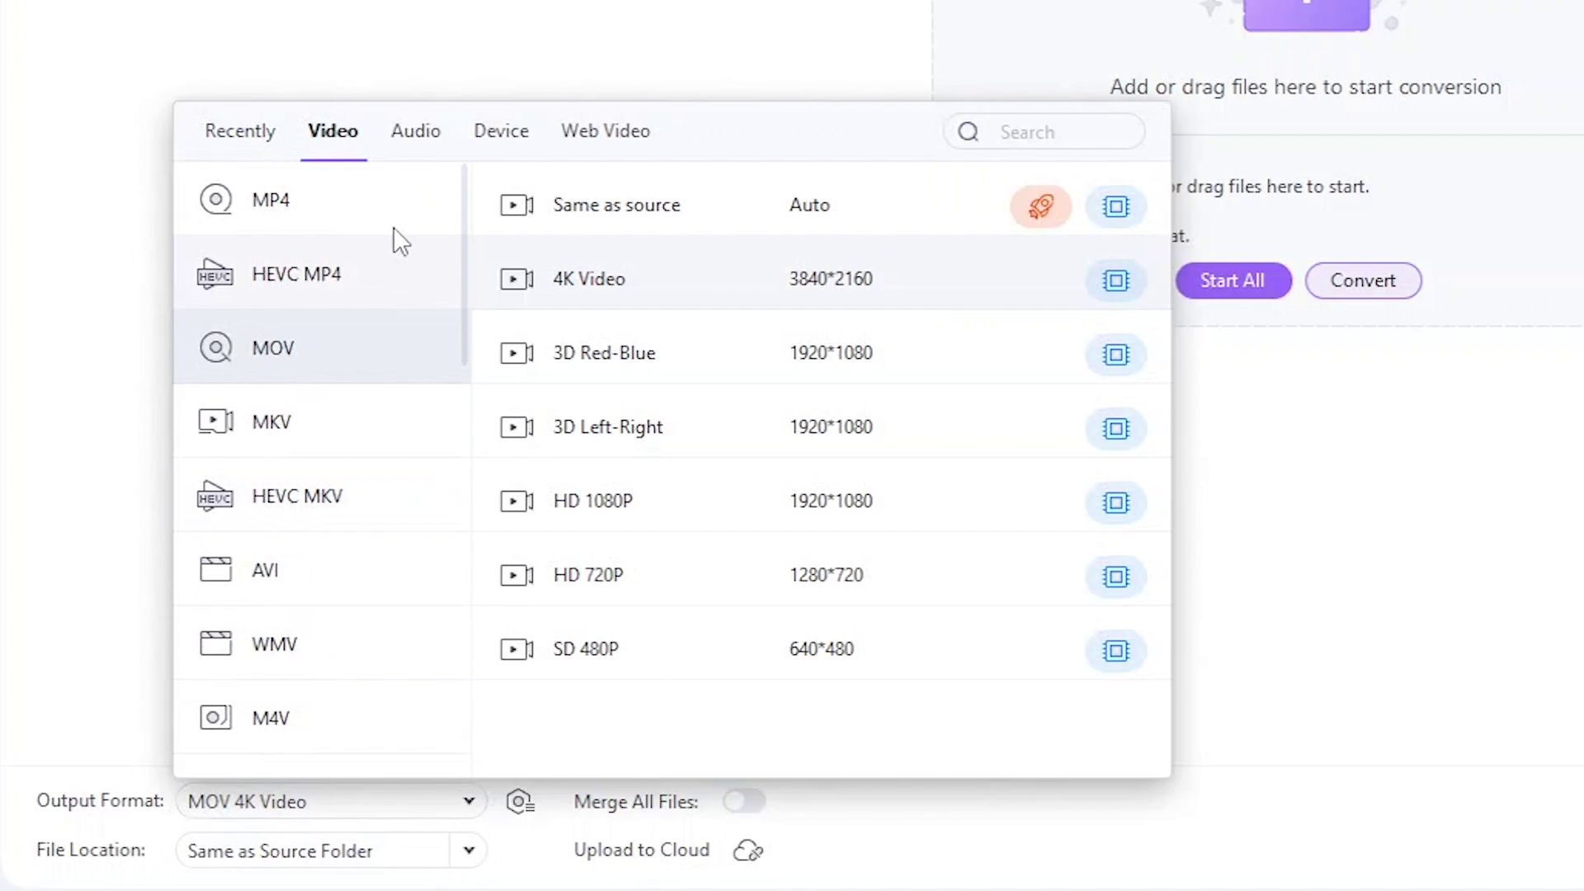
Add for export.mov and set its output to MP4 HD 1080P, saved beside the source.
{"action": "left_click", "coordinate": [415, 132]}
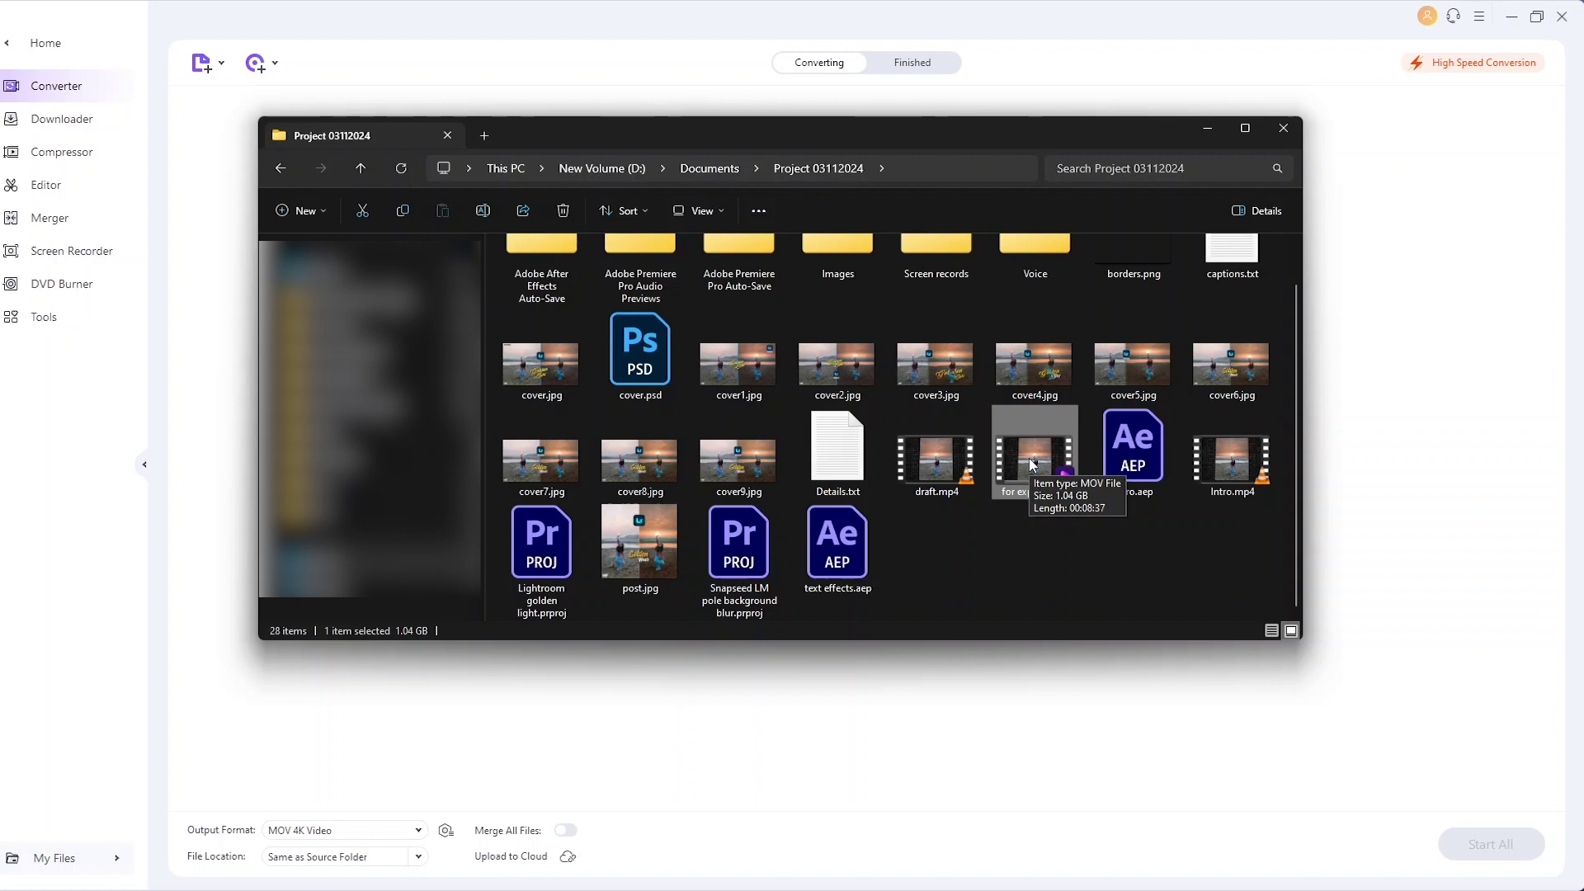
{"action": "left_click_drag", "start_coordinate": [1036, 458], "coordinate": [866, 396]}
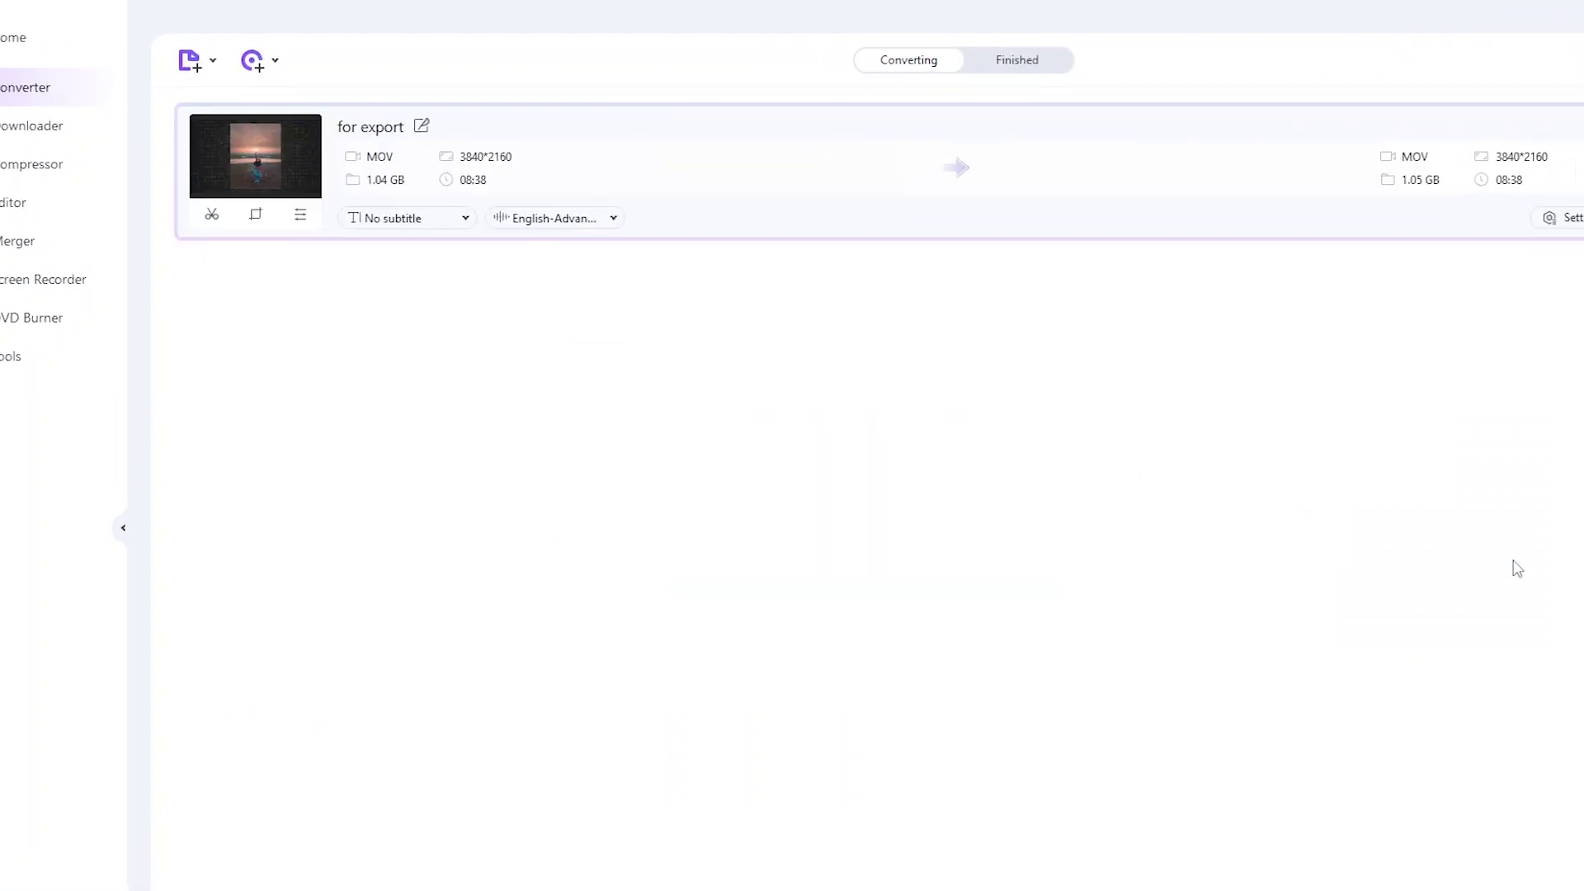
{"action": "mouse_move", "coordinate": [245, 201]}
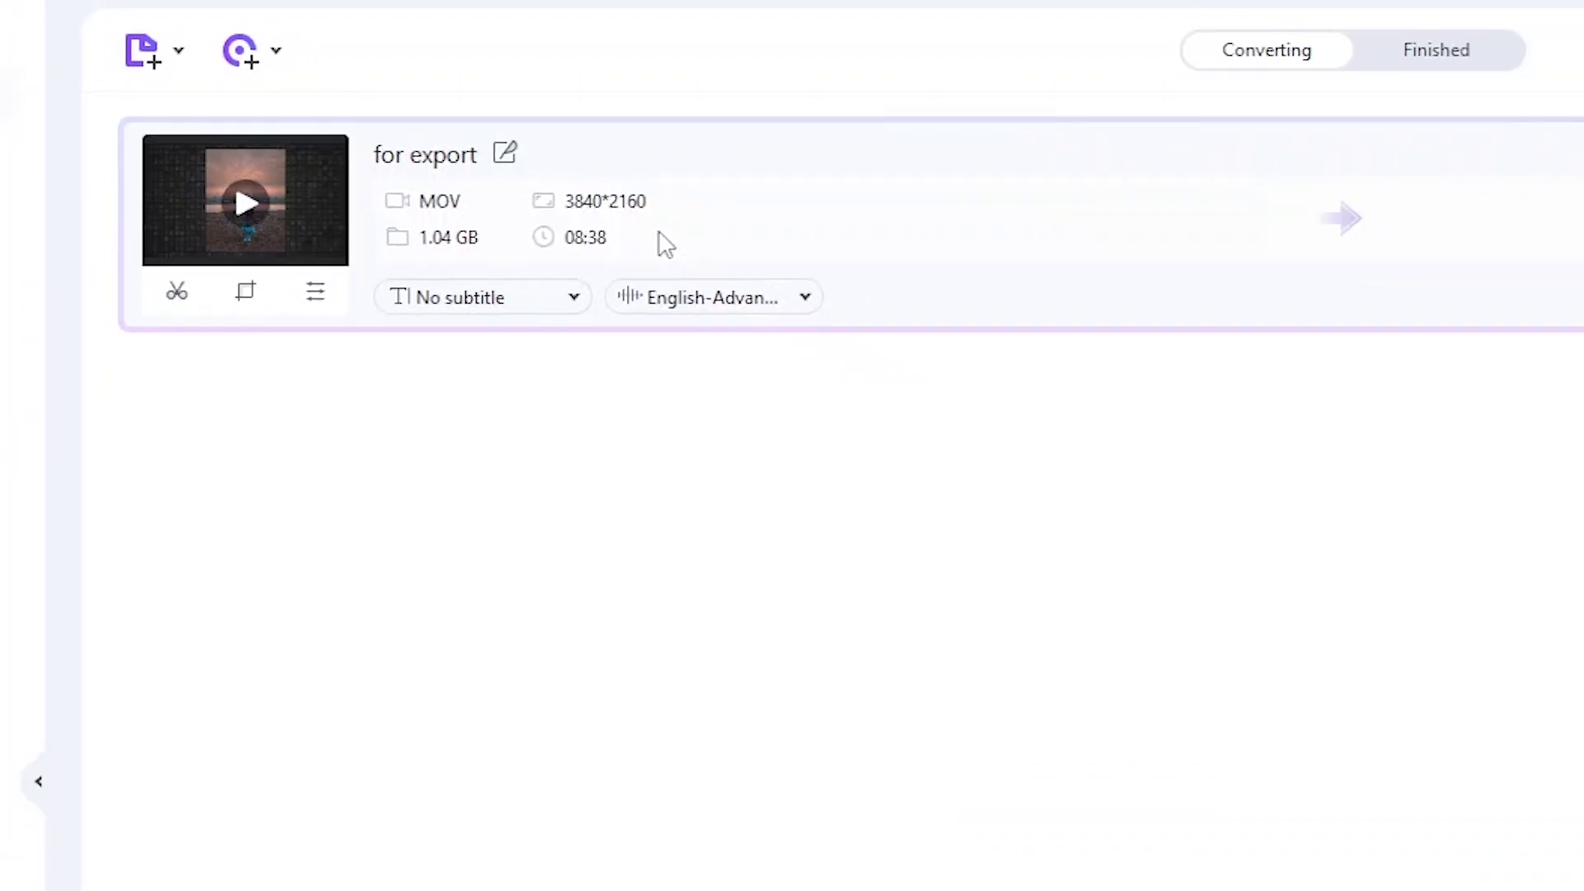
{"action": "left_click", "coordinate": [364, 834]}
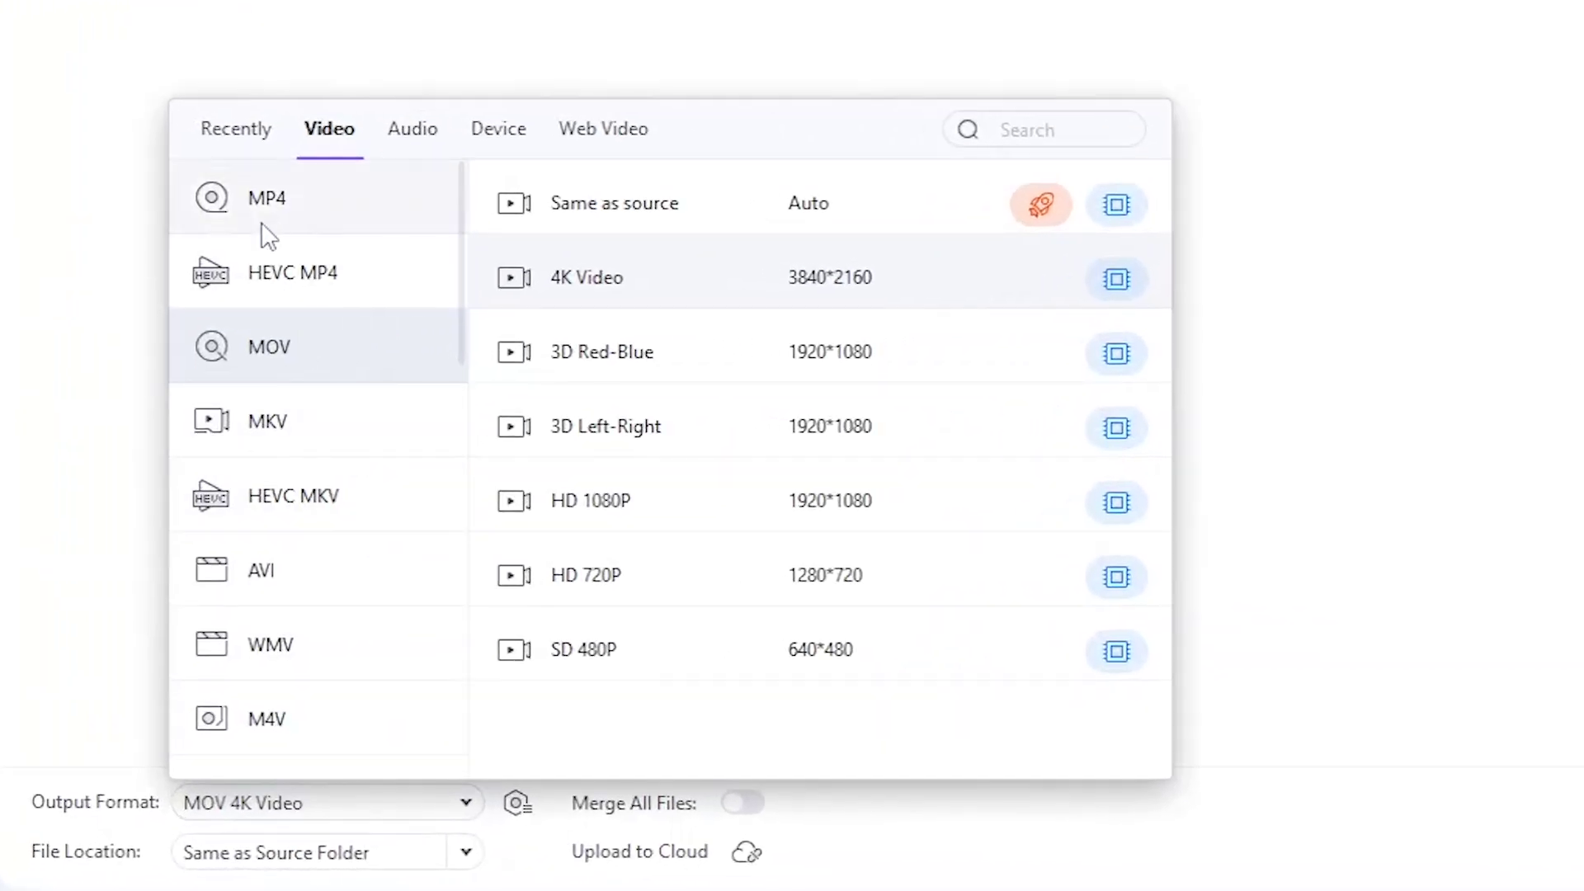
{"action": "left_click", "coordinate": [266, 202]}
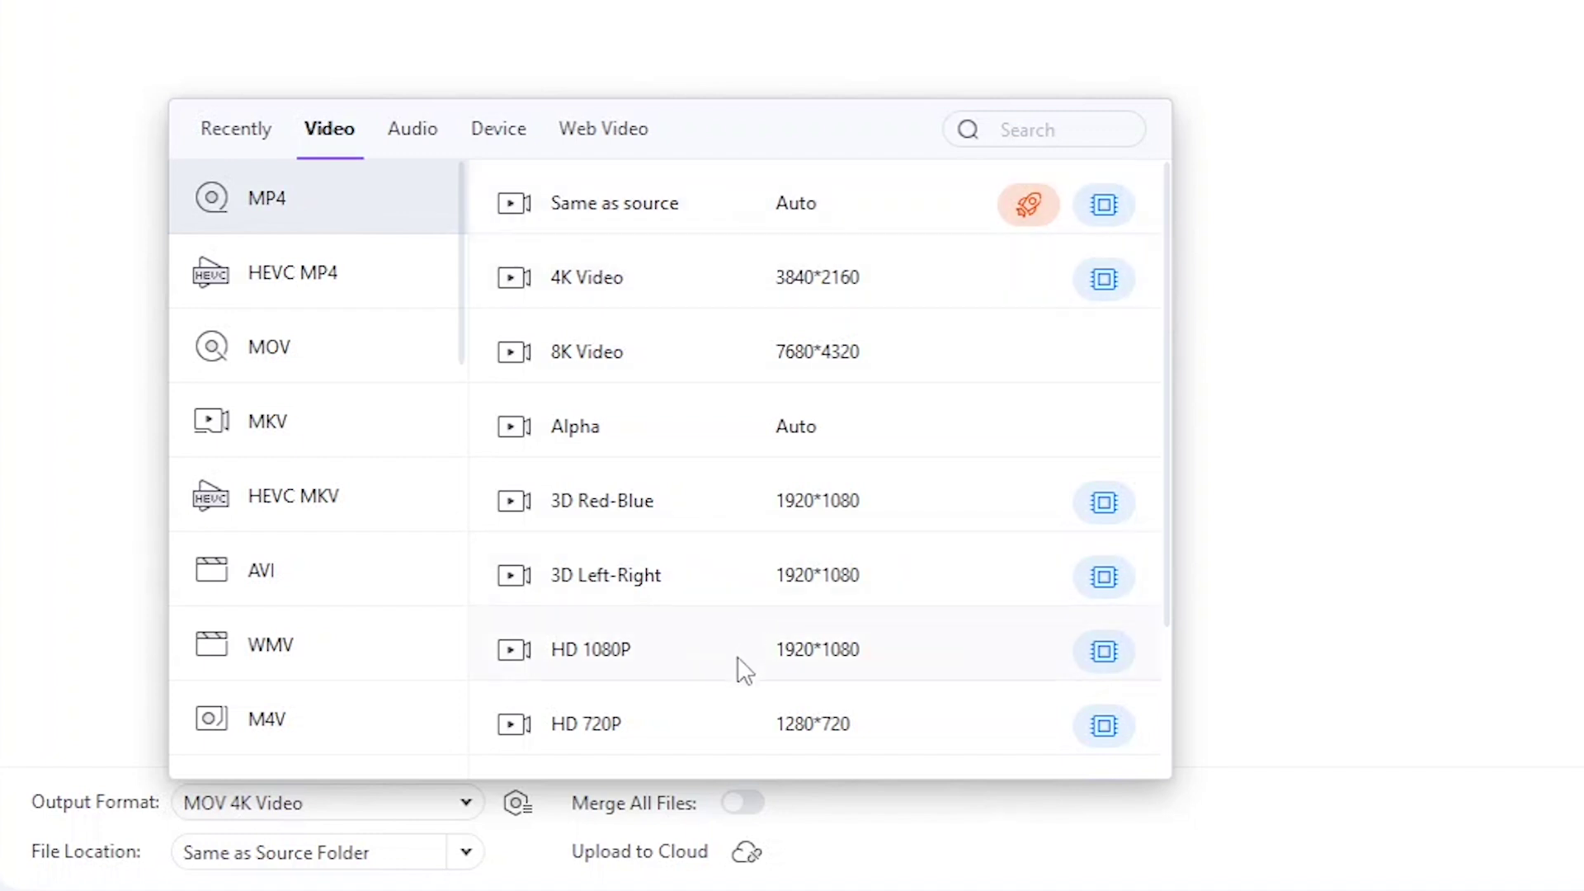
{"action": "left_click", "coordinate": [801, 663]}
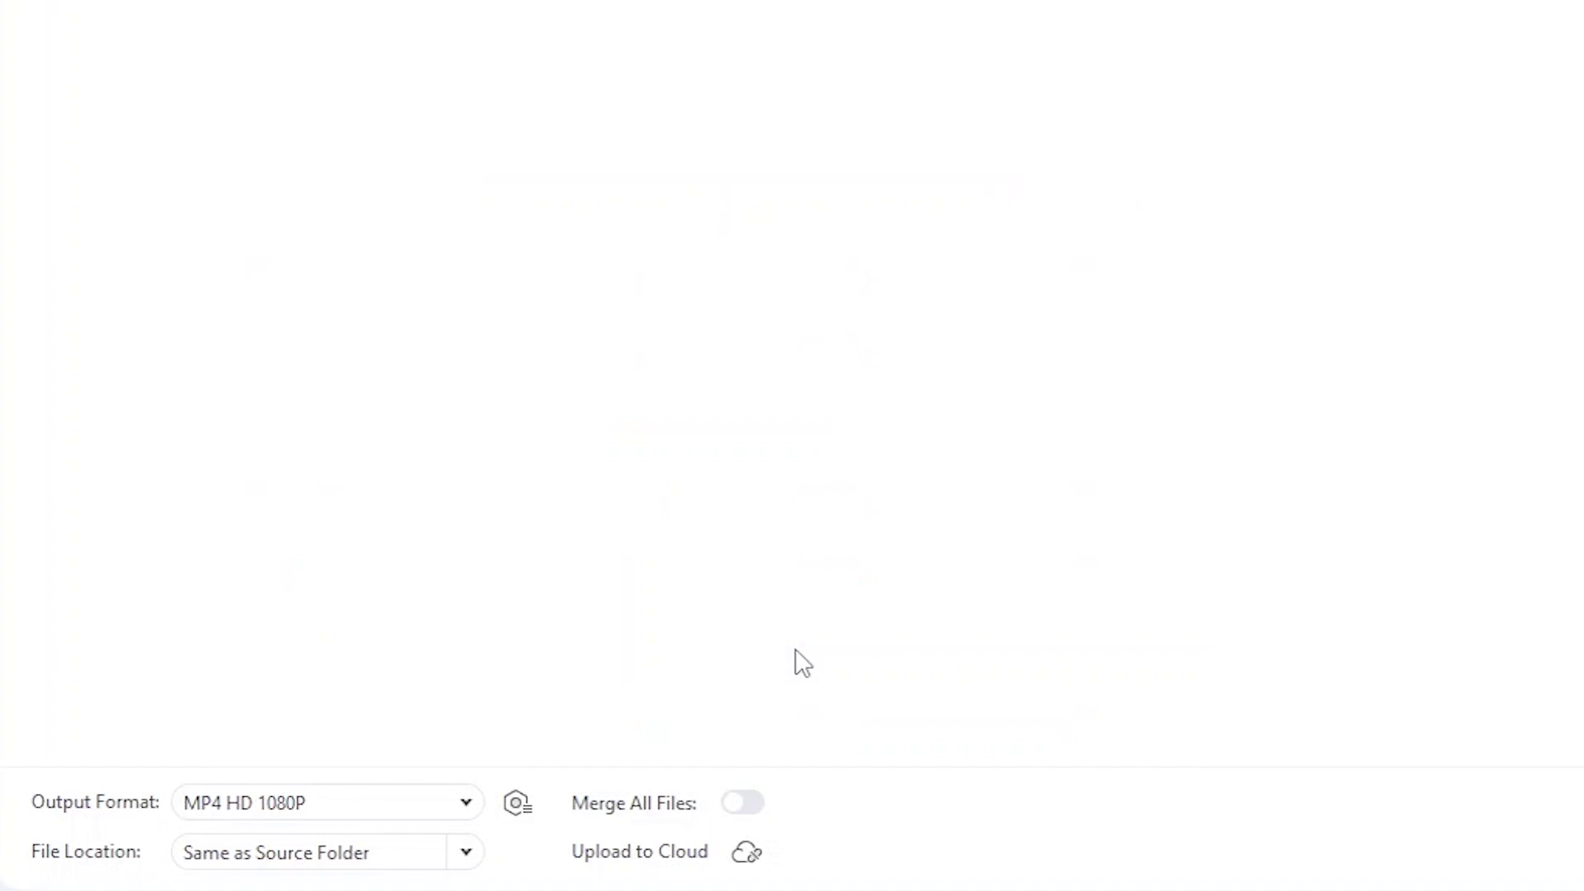
{"action": "left_click", "coordinate": [467, 853]}
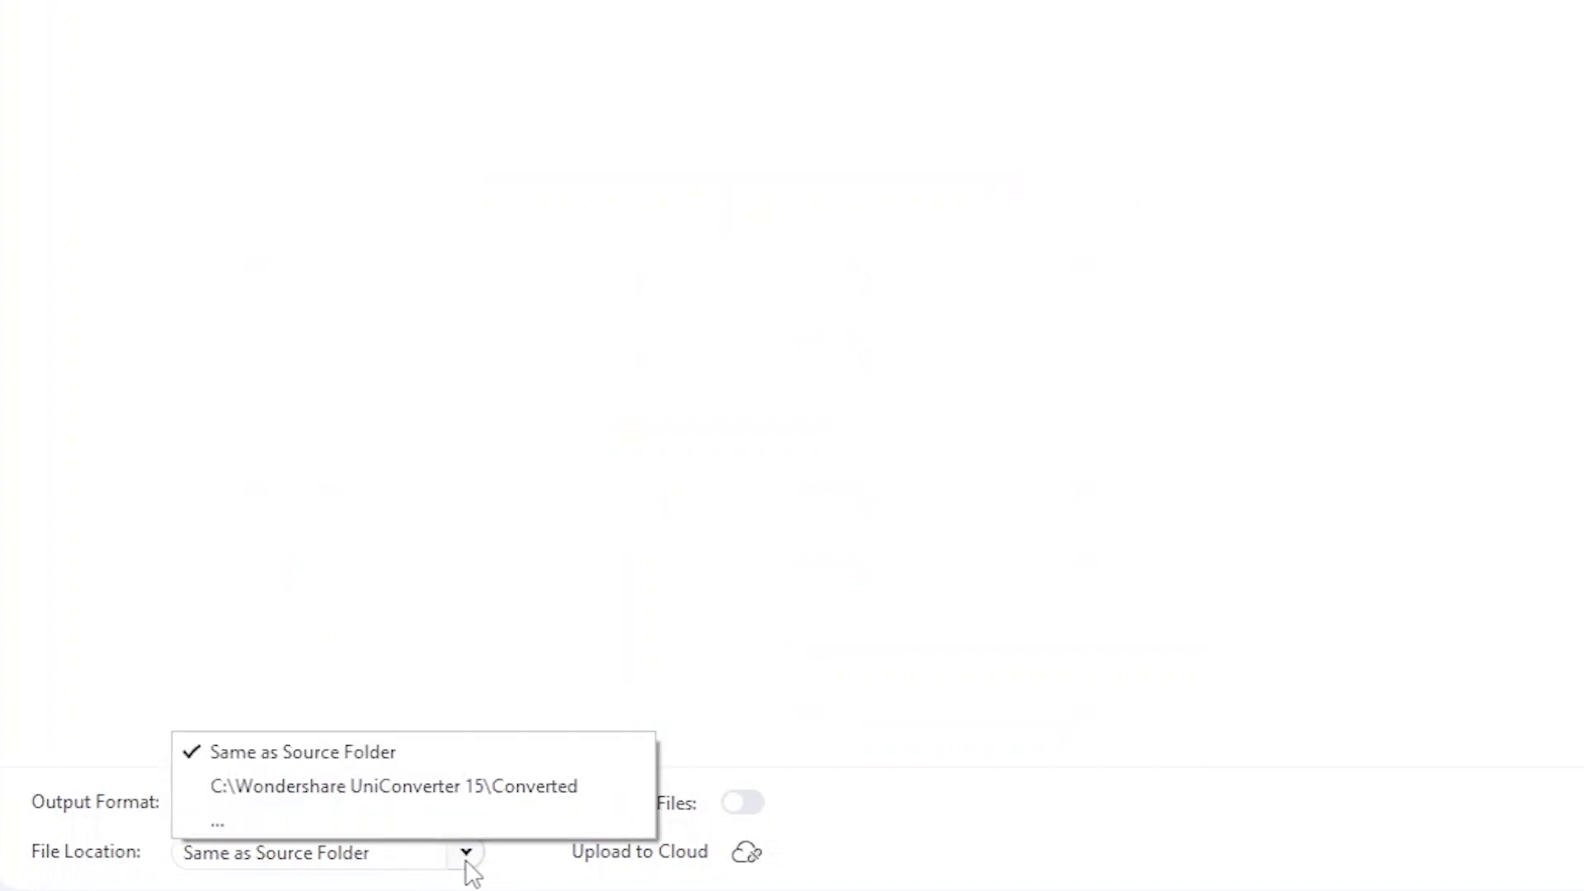
{"action": "left_click", "coordinate": [478, 857]}
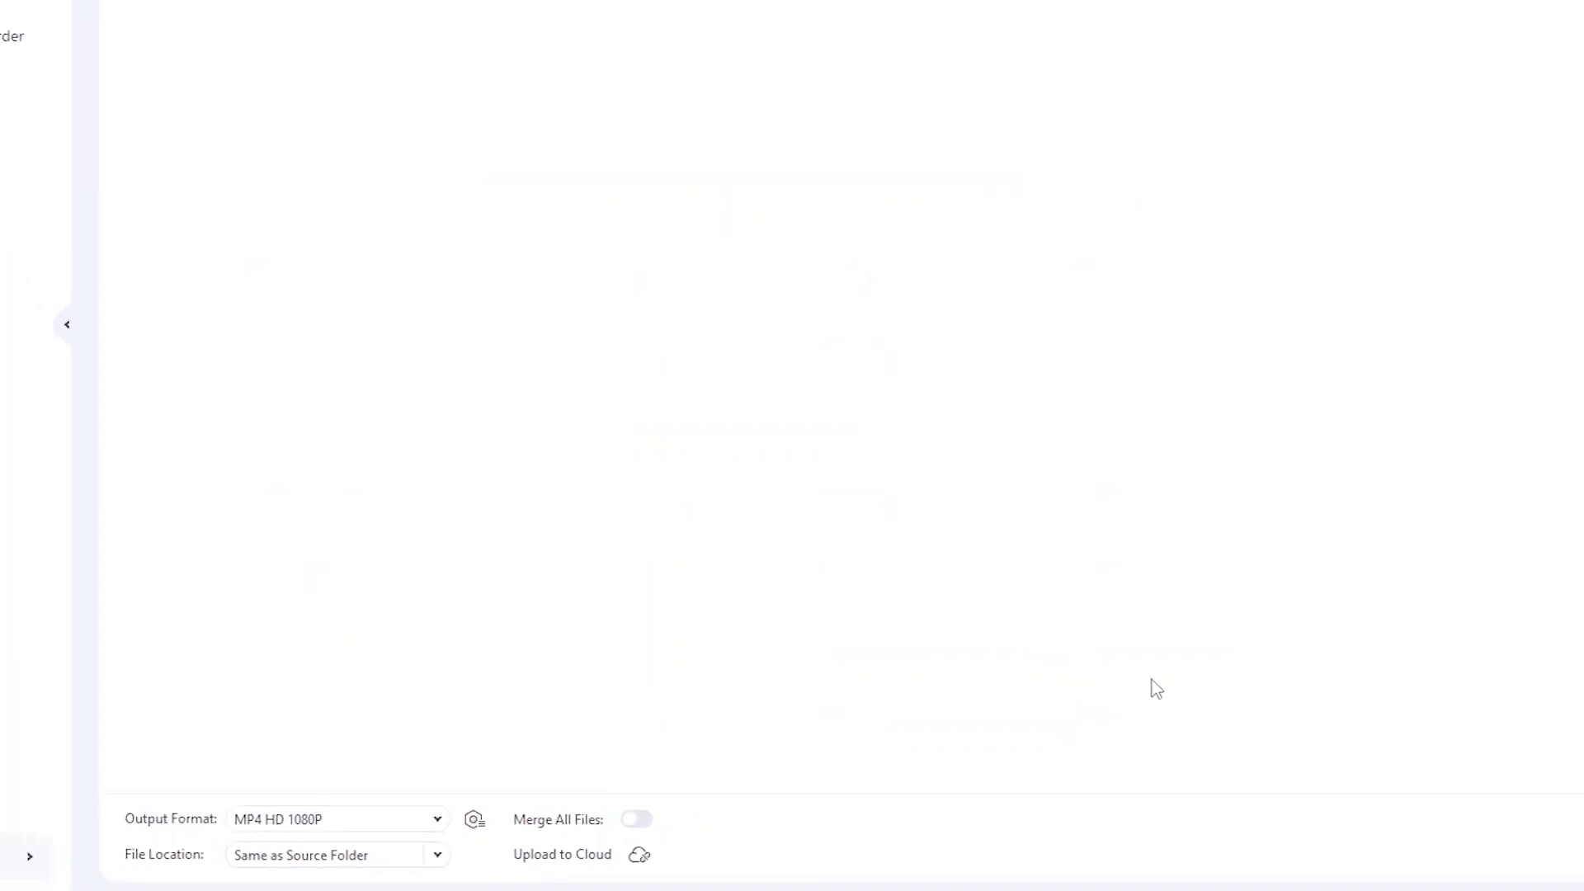
Review the clip's audio encoder and bitrate settings unchanged, then convert it to 1080p MP4.
{"action": "left_click", "coordinate": [1398, 199]}
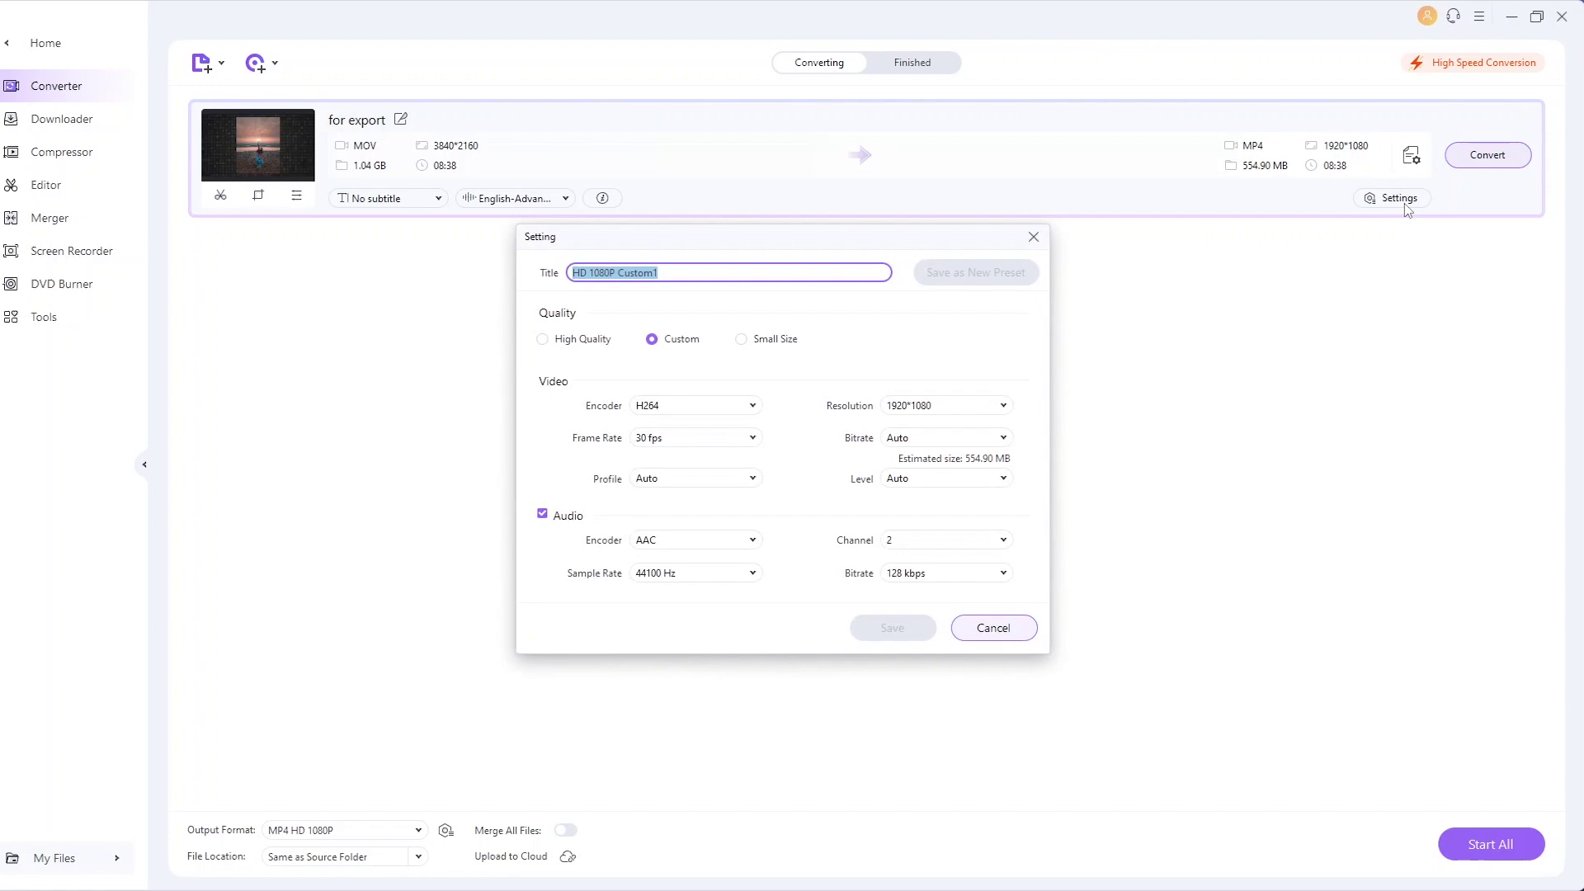
{"action": "left_click", "coordinate": [697, 537]}
{"action": "left_click", "coordinate": [941, 572]}
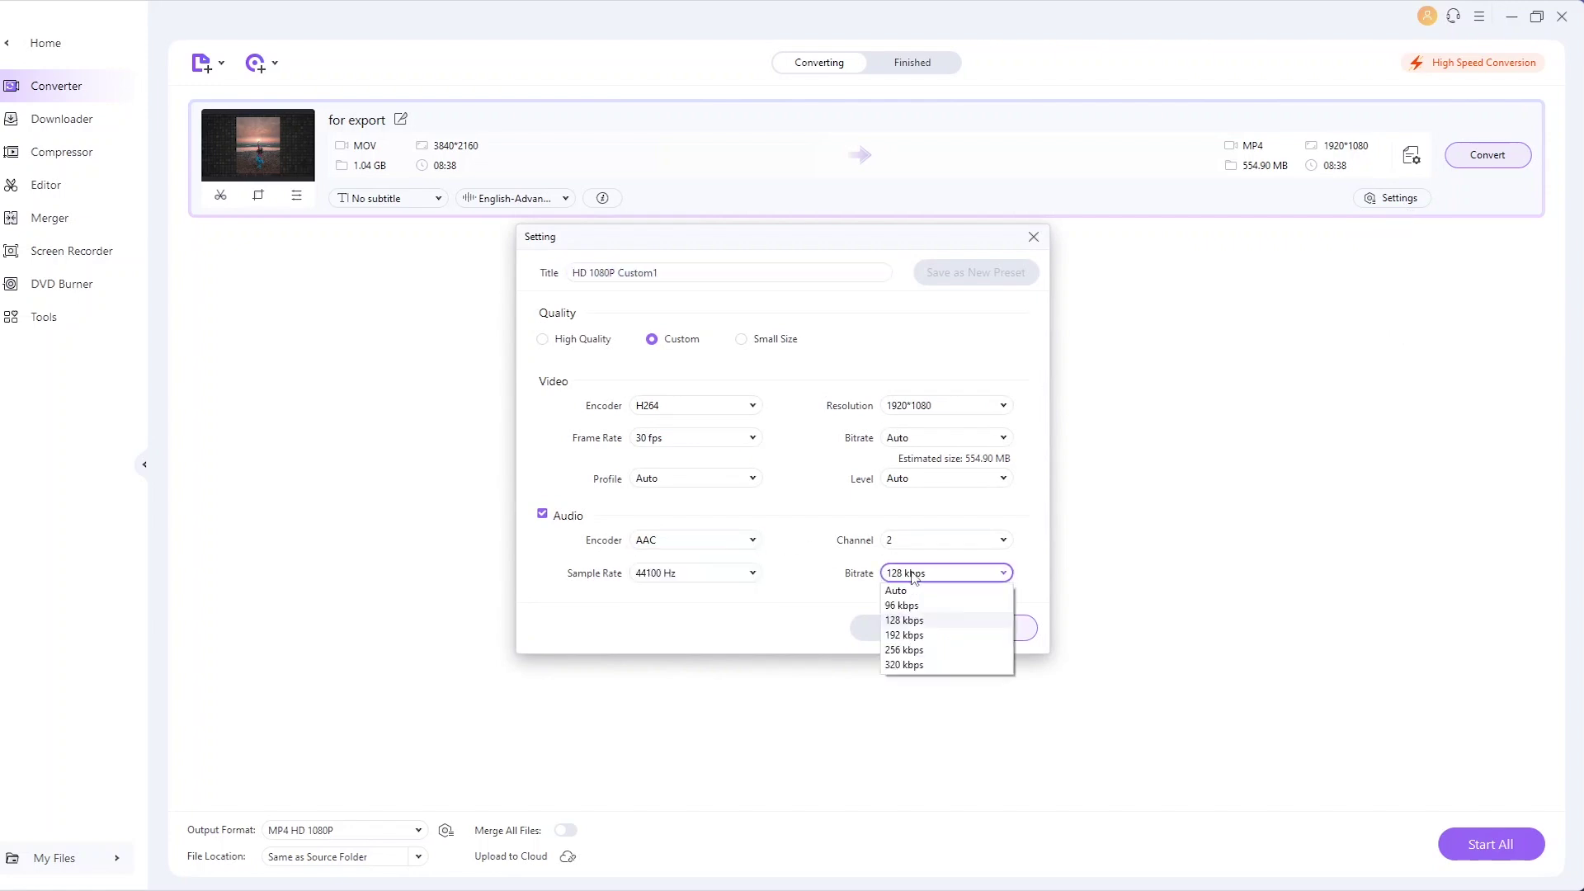
{"action": "left_click", "coordinate": [1033, 237]}
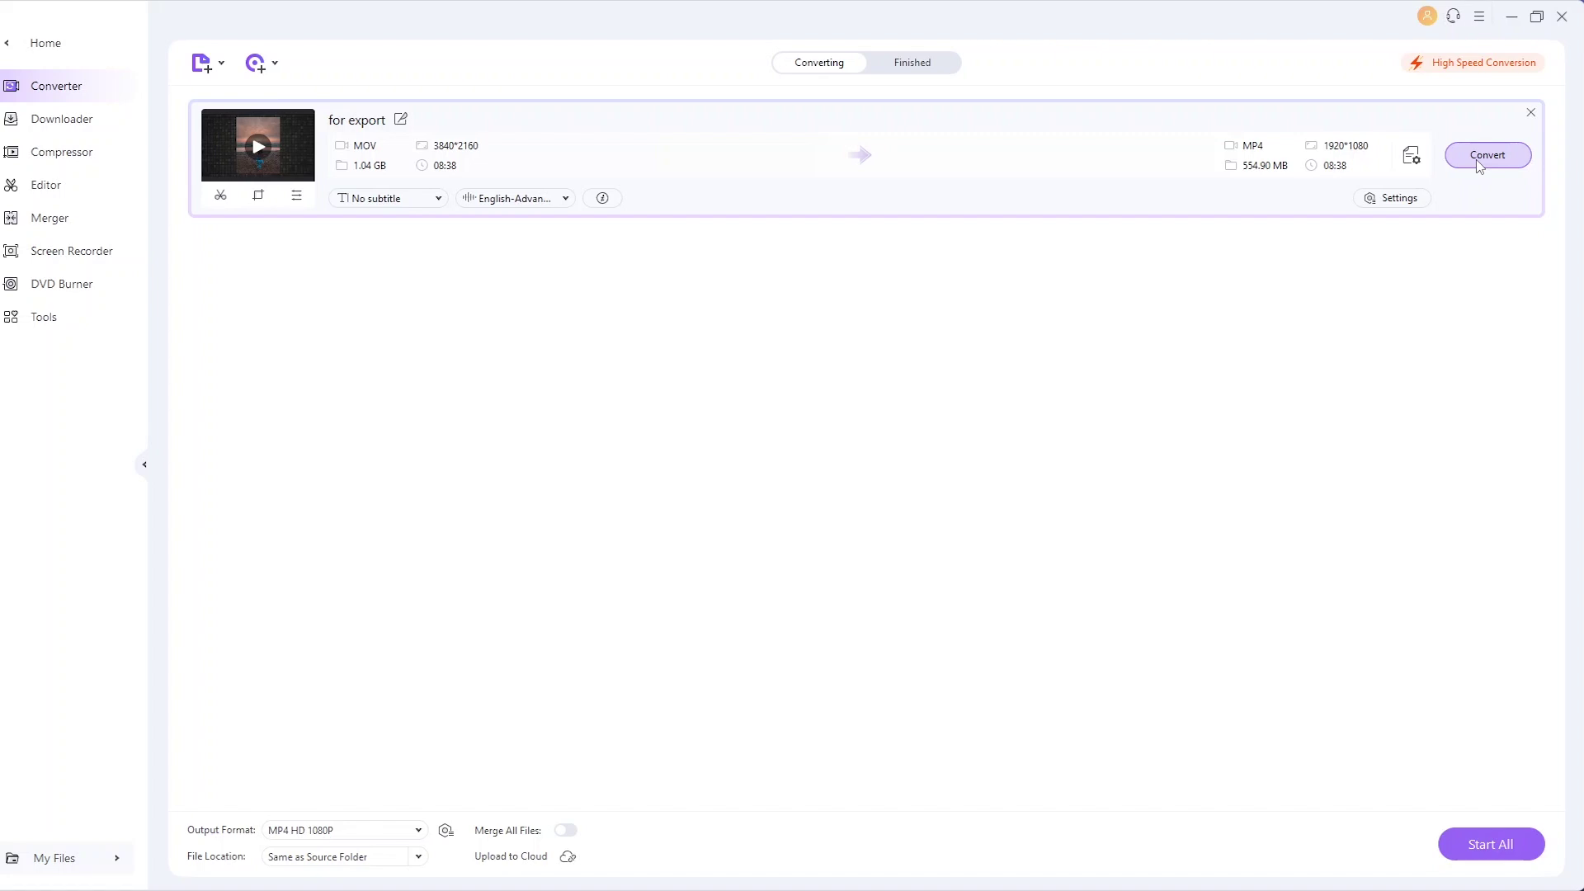
{"action": "left_click", "coordinate": [1487, 155]}
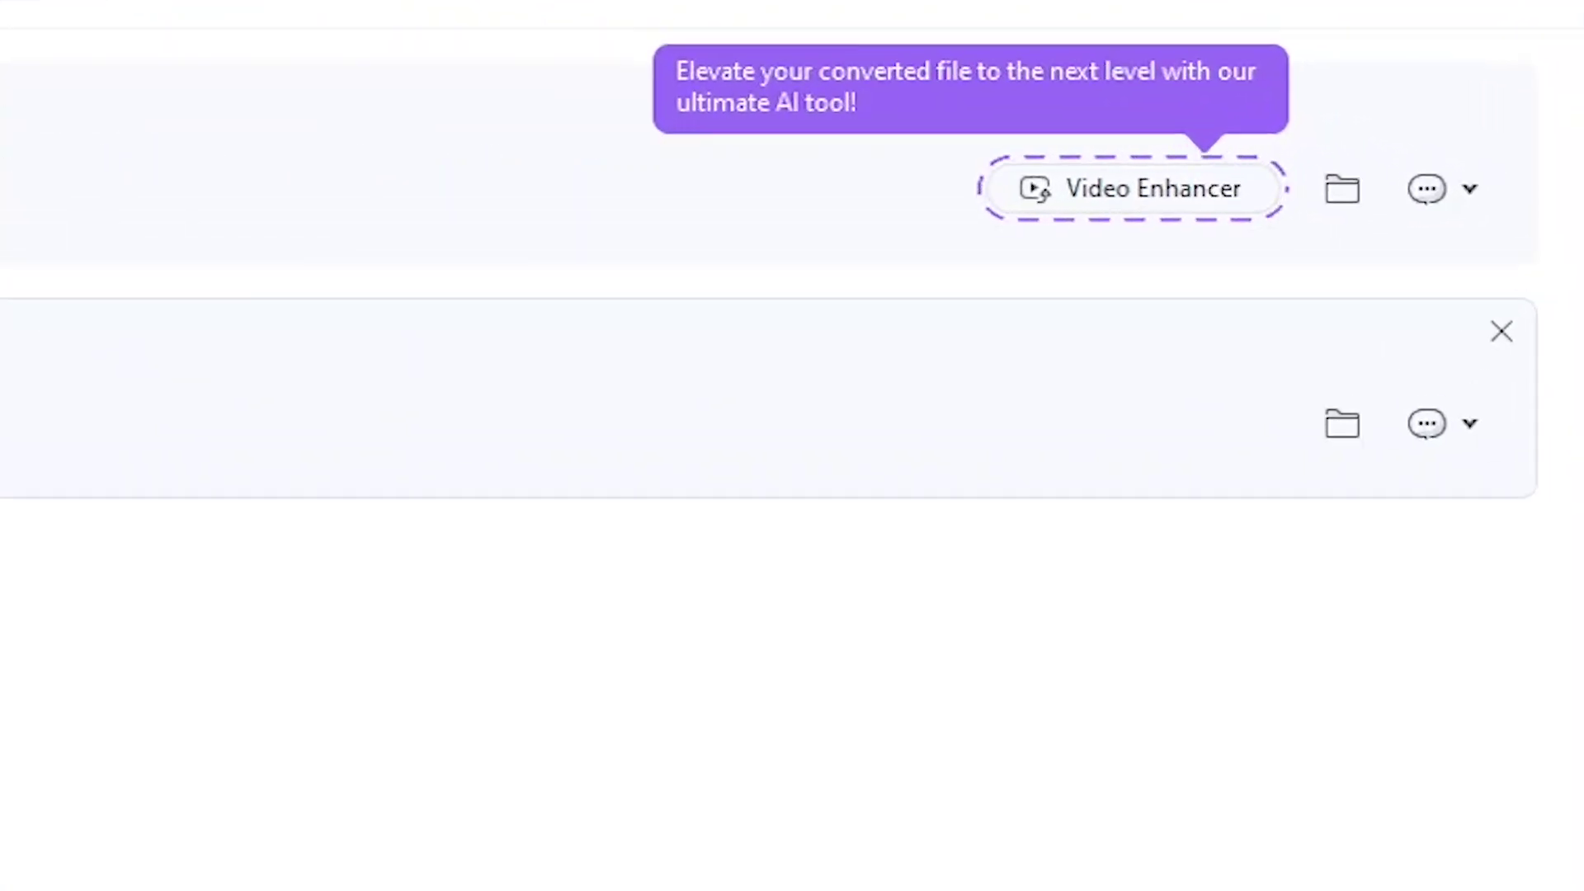
Open the AI Video Enhancer and select the Frame Interpolation model.
{"action": "left_click", "coordinate": [1383, 149]}
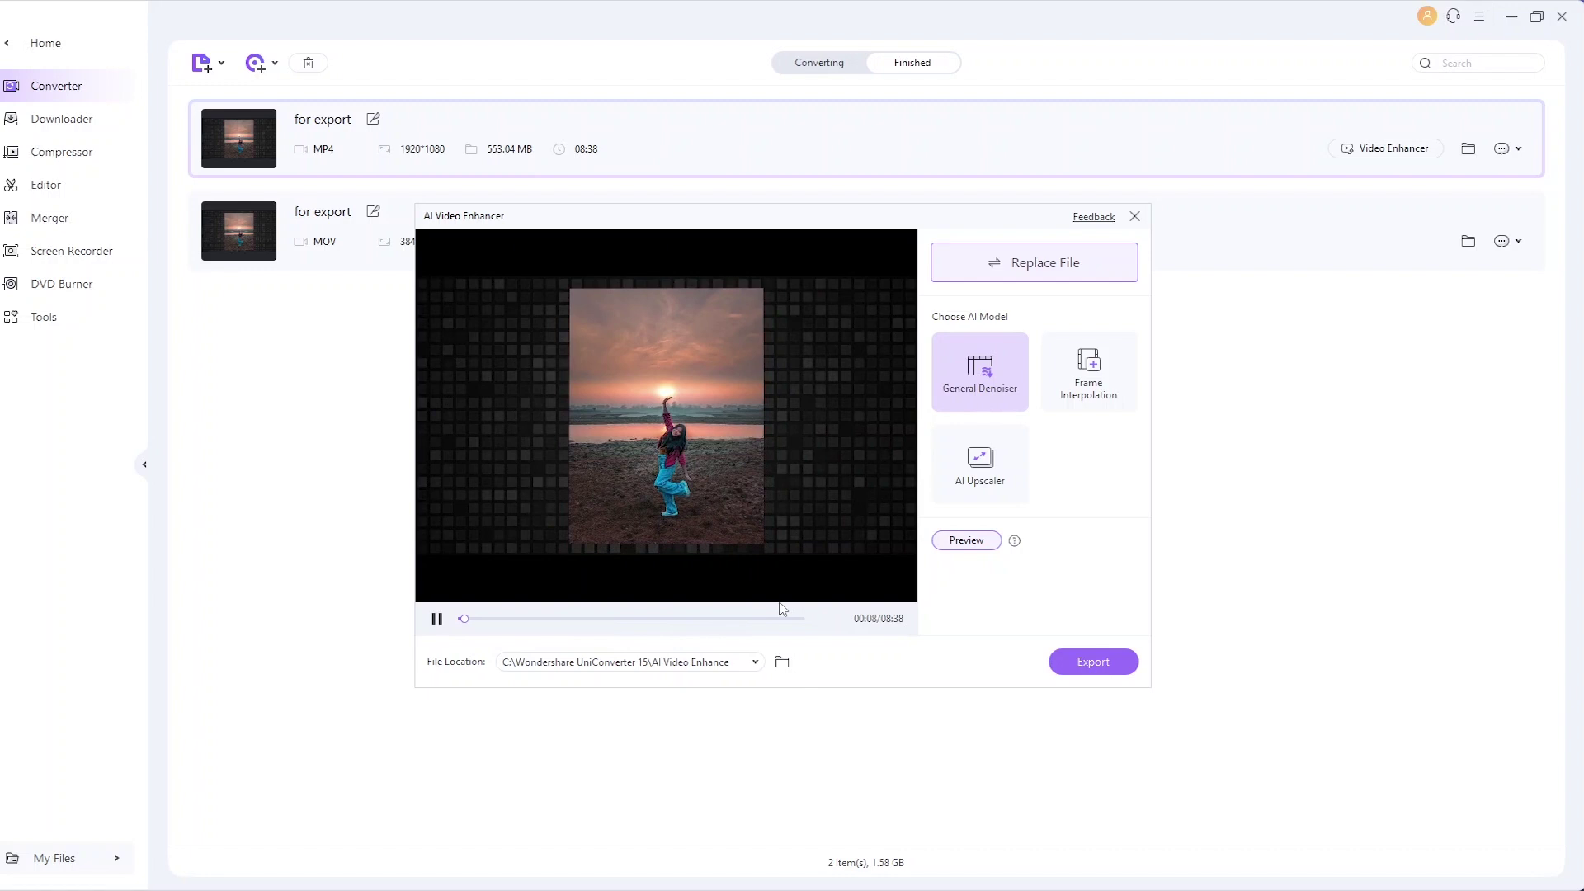
{"action": "left_click", "coordinate": [1092, 381]}
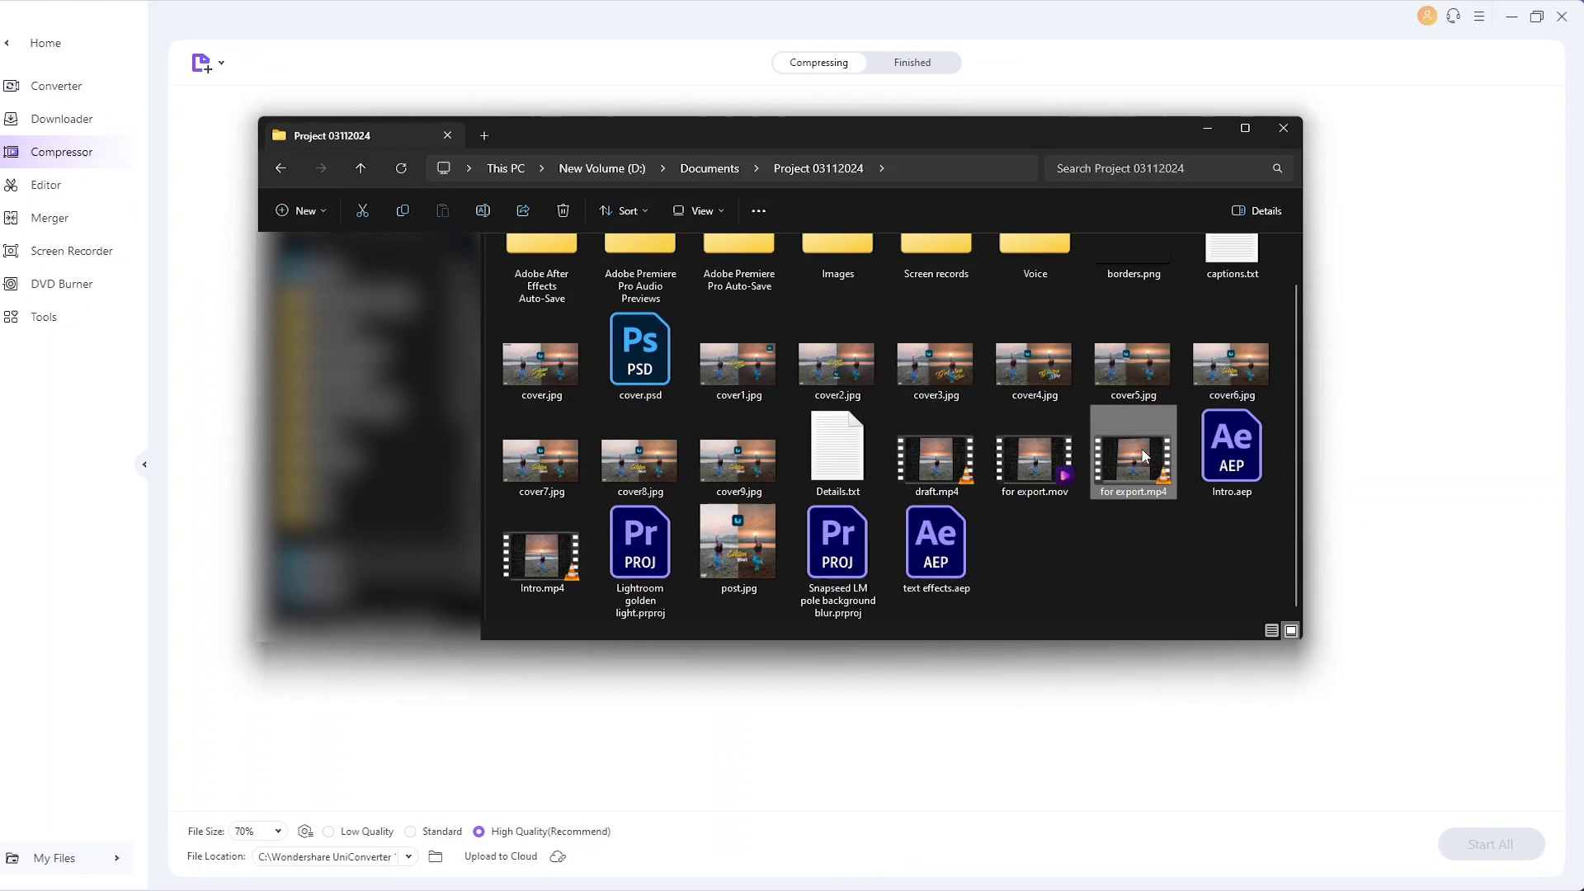
Add for export.mp4 to Compressor and set its compression quality to 65%.
{"action": "left_click_drag", "start_coordinate": [1132, 465], "coordinate": [851, 448]}
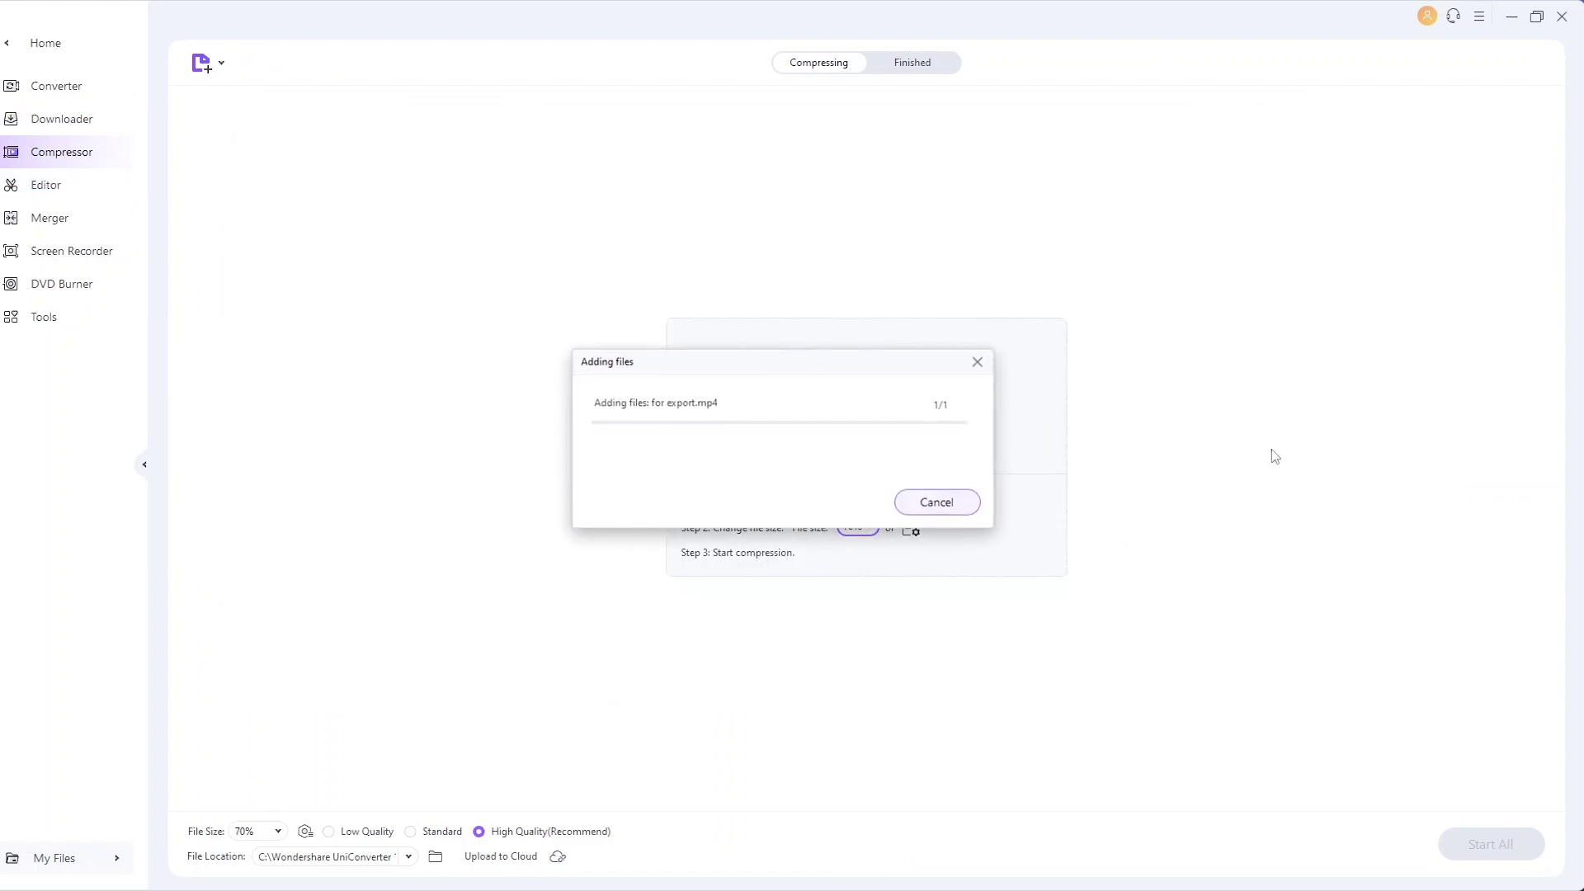
{"action": "left_click", "coordinate": [1517, 96]}
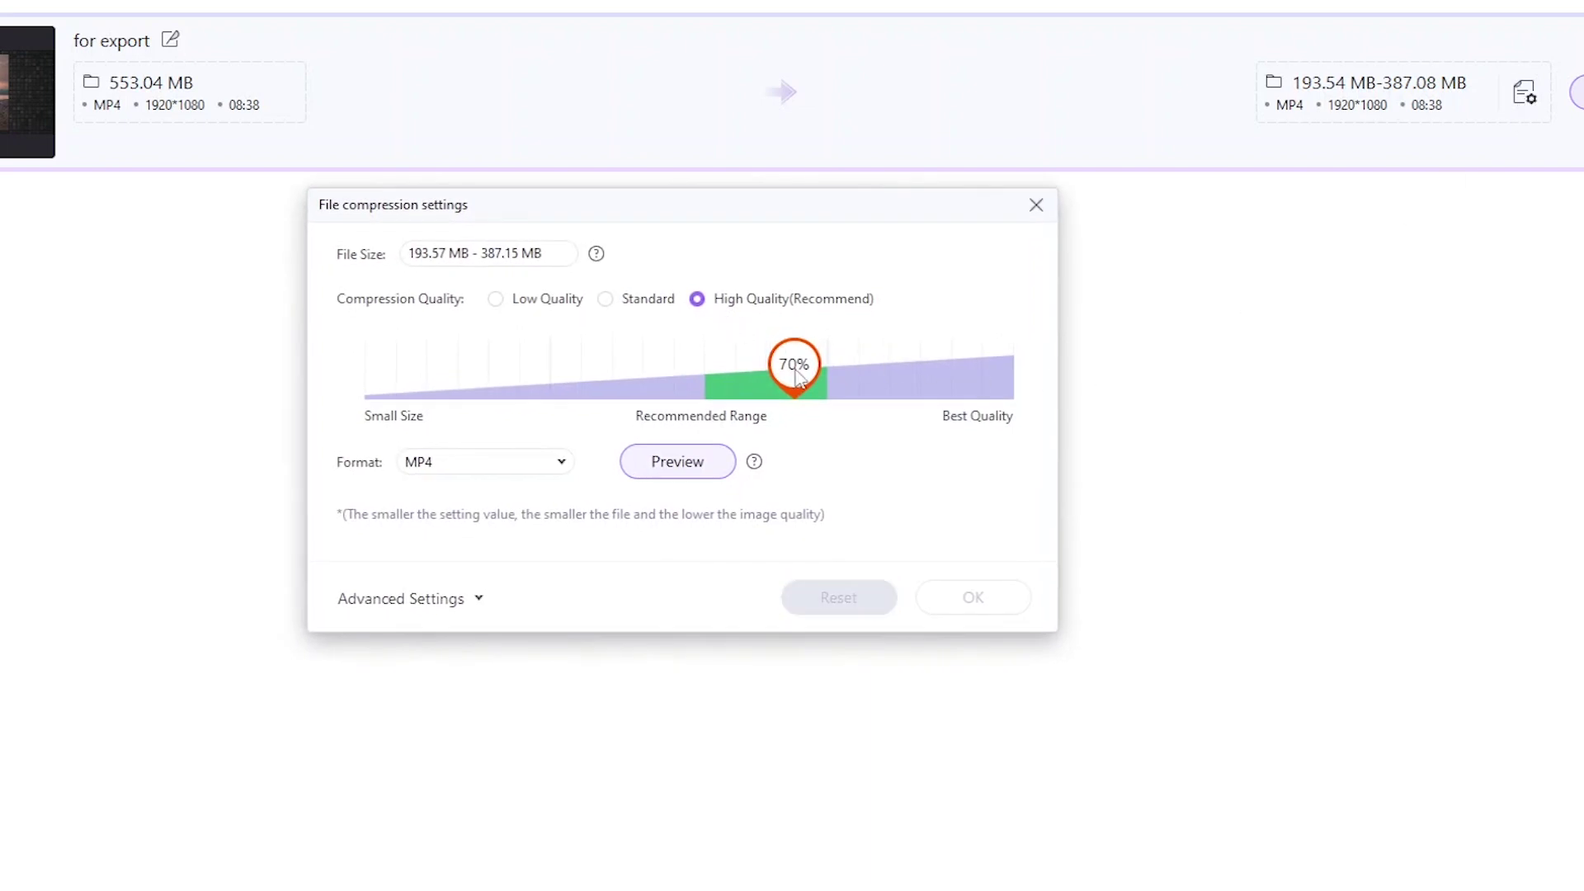
{"action": "left_click_drag", "start_coordinate": [796, 383], "coordinate": [771, 393]}
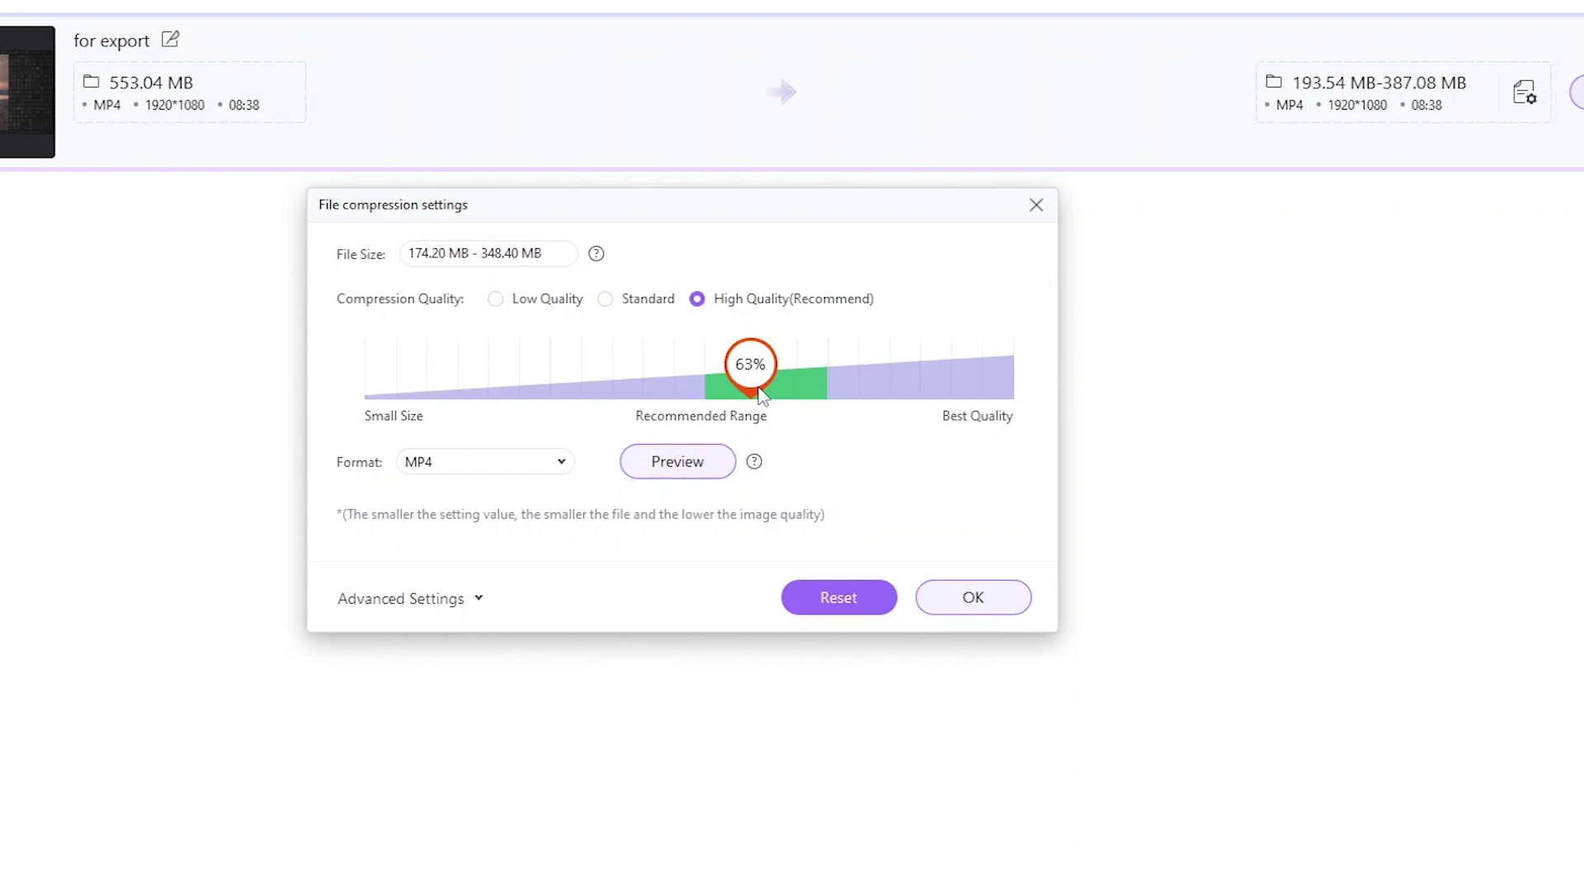
{"action": "left_click", "coordinate": [482, 597]}
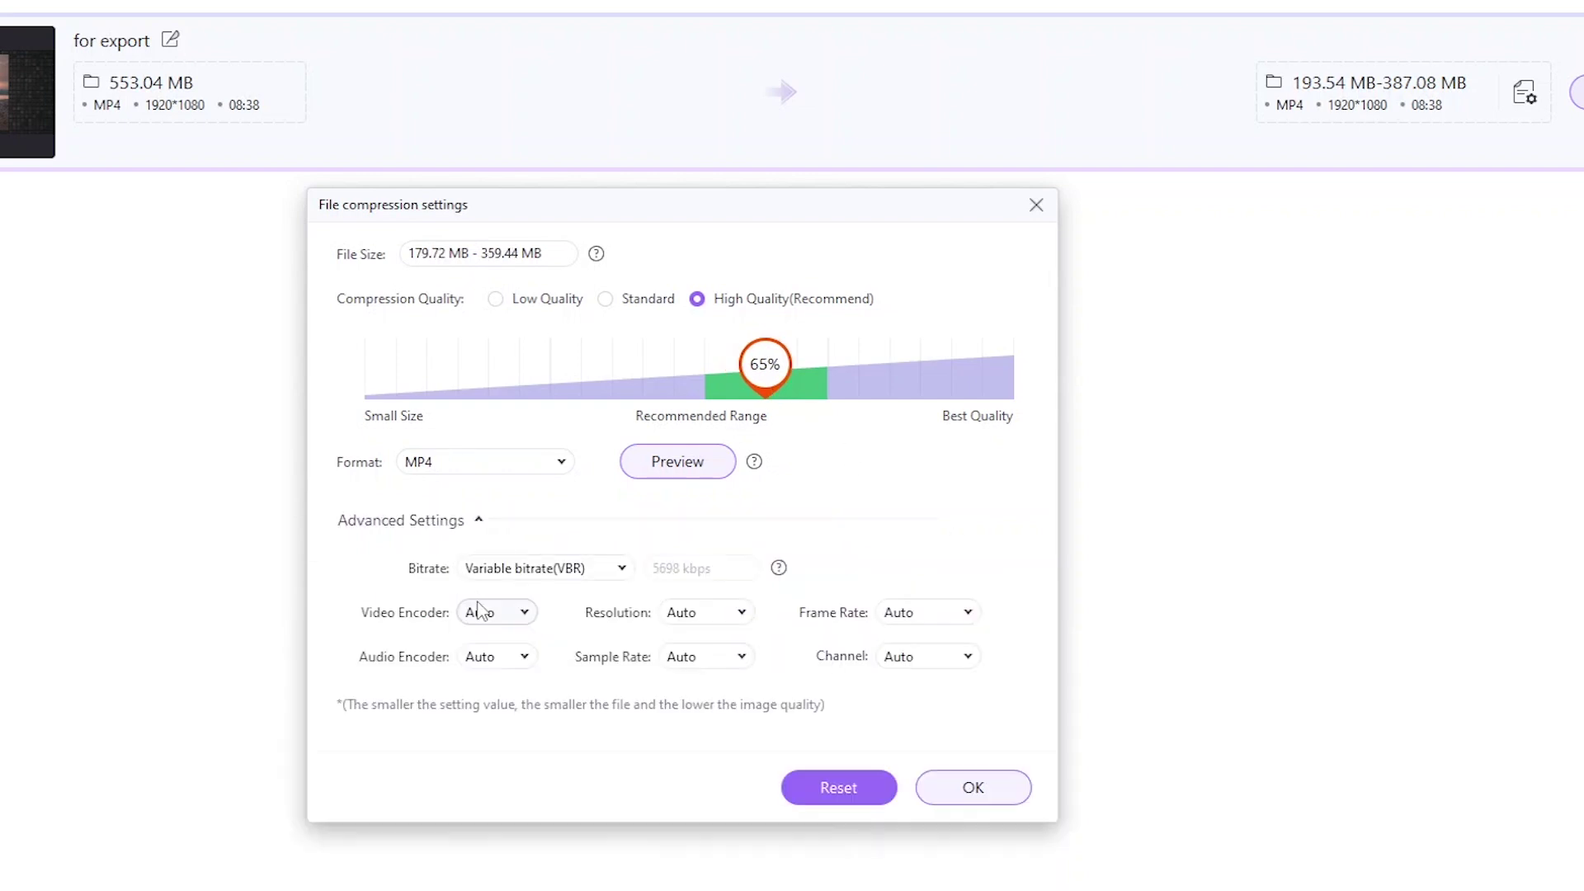
{"action": "left_click", "coordinate": [972, 787]}
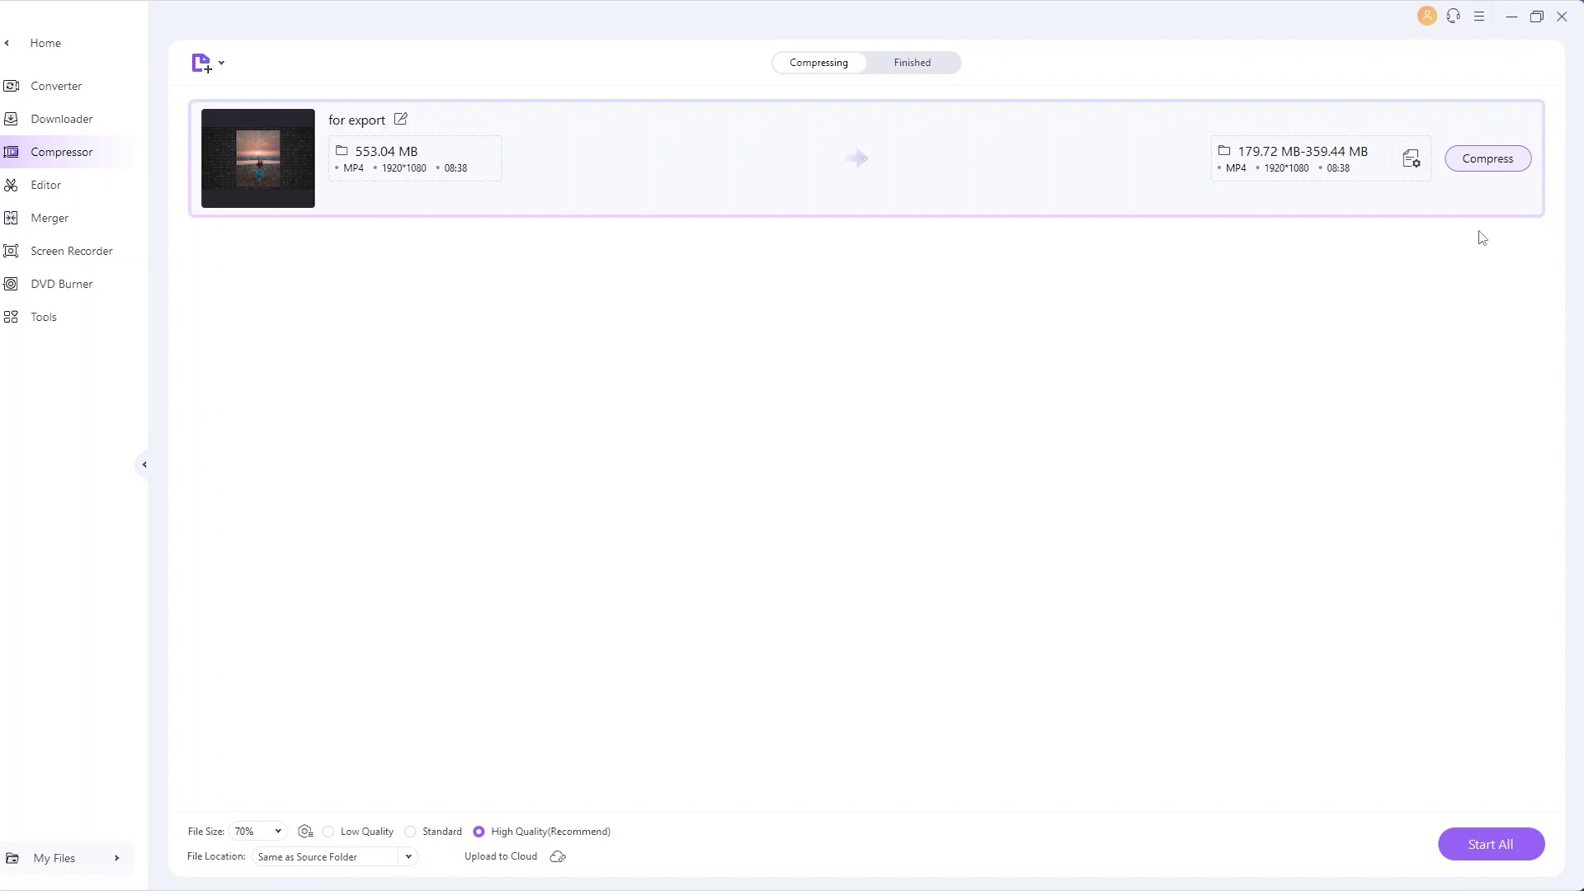
Compress for export.mp4 into the 345.84 MB 'for export (2)' file.
{"action": "left_click", "coordinate": [1487, 158]}
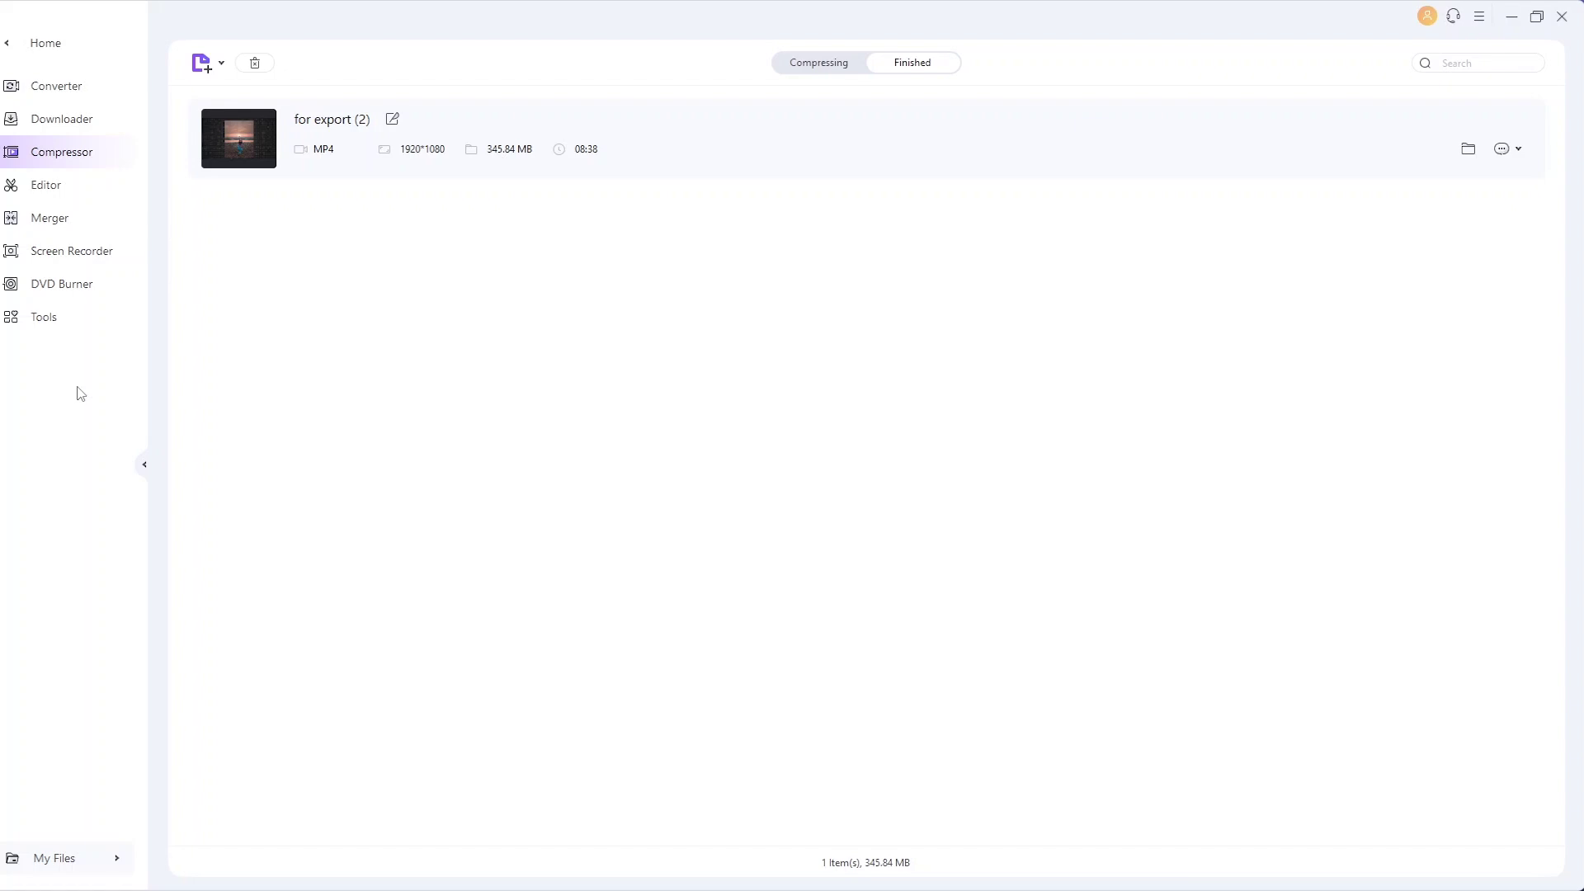
Load draft1.mp4 into the Editor's Trim tool.
{"action": "left_click", "coordinate": [167, 514]}
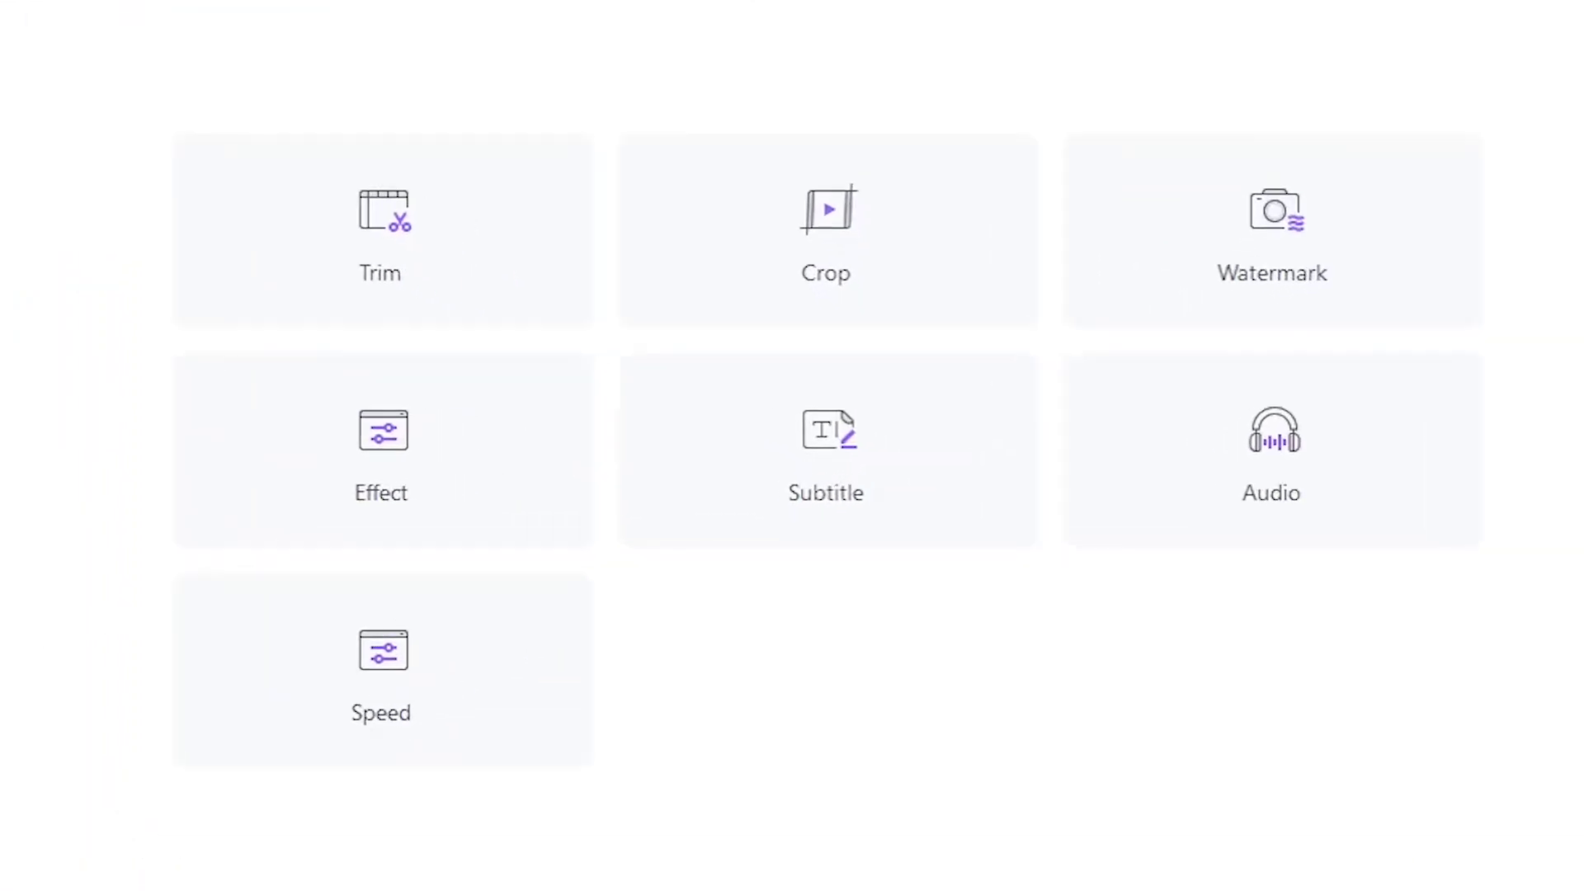
{"action": "left_click", "coordinate": [512, 277]}
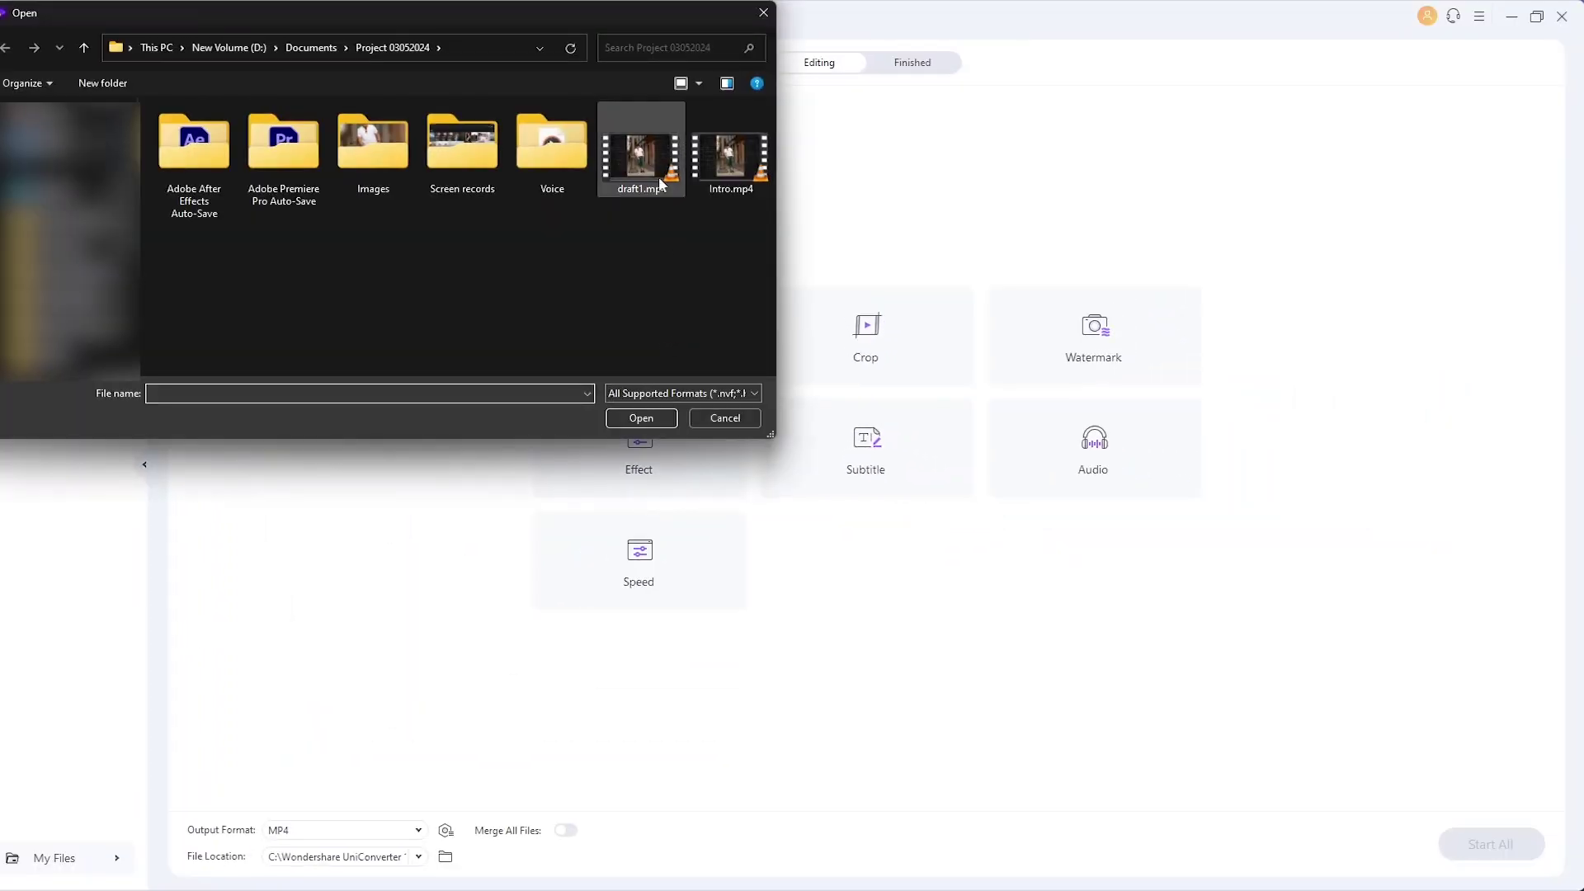
{"action": "left_click", "coordinate": [641, 161]}
{"action": "left_click", "coordinate": [640, 419]}
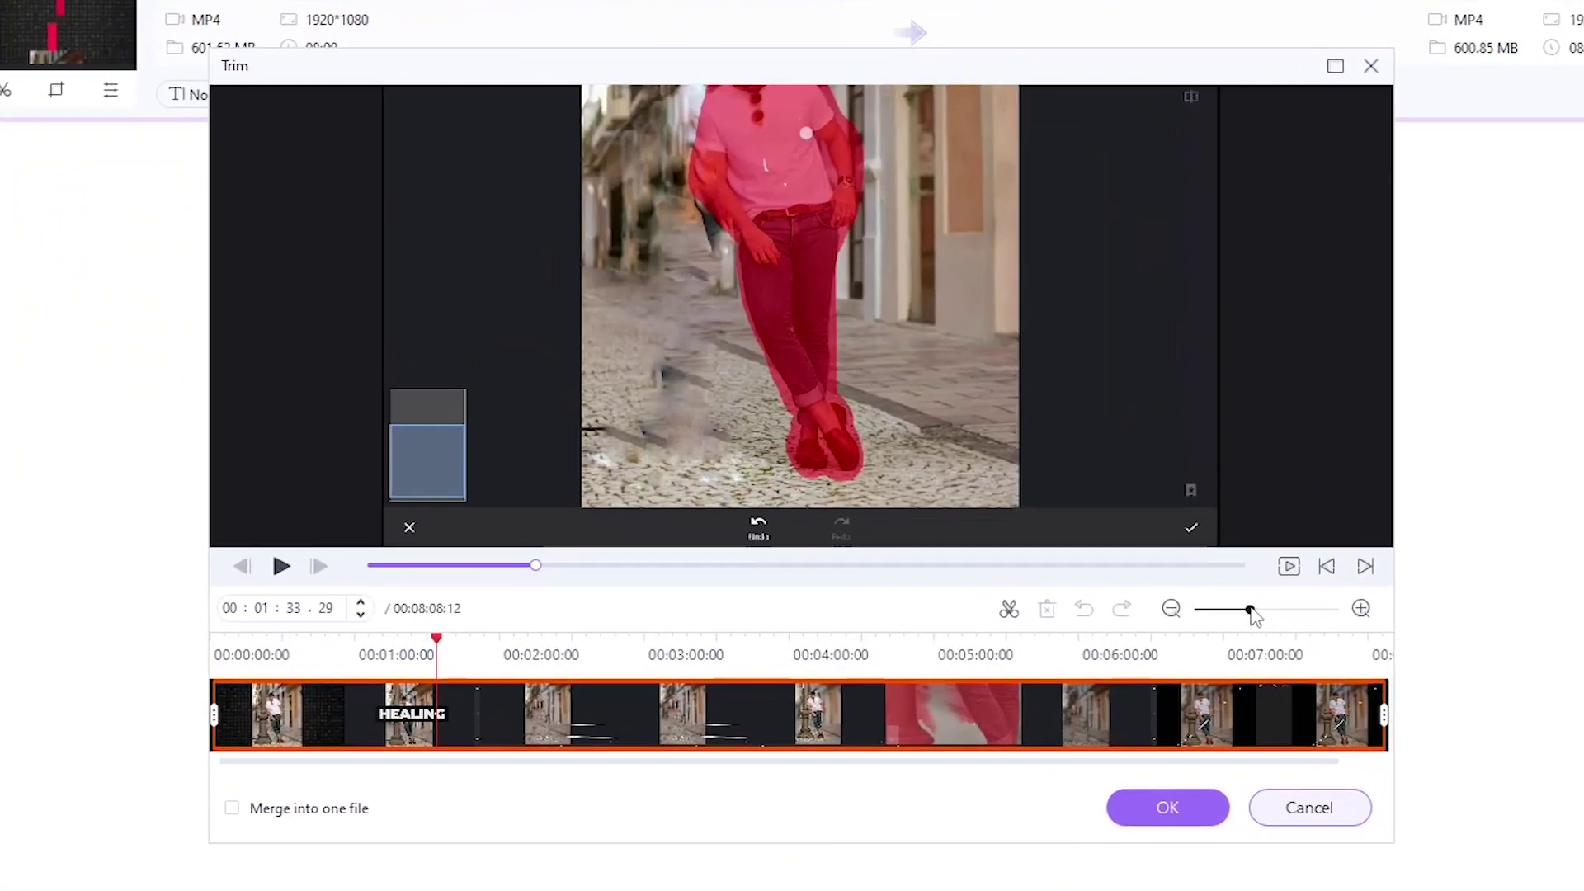
Split draft1 near the one-minute mark, delete the middle section, and apply the trim.
{"action": "left_click_drag", "start_coordinate": [1249, 610], "coordinate": [1249, 610]}
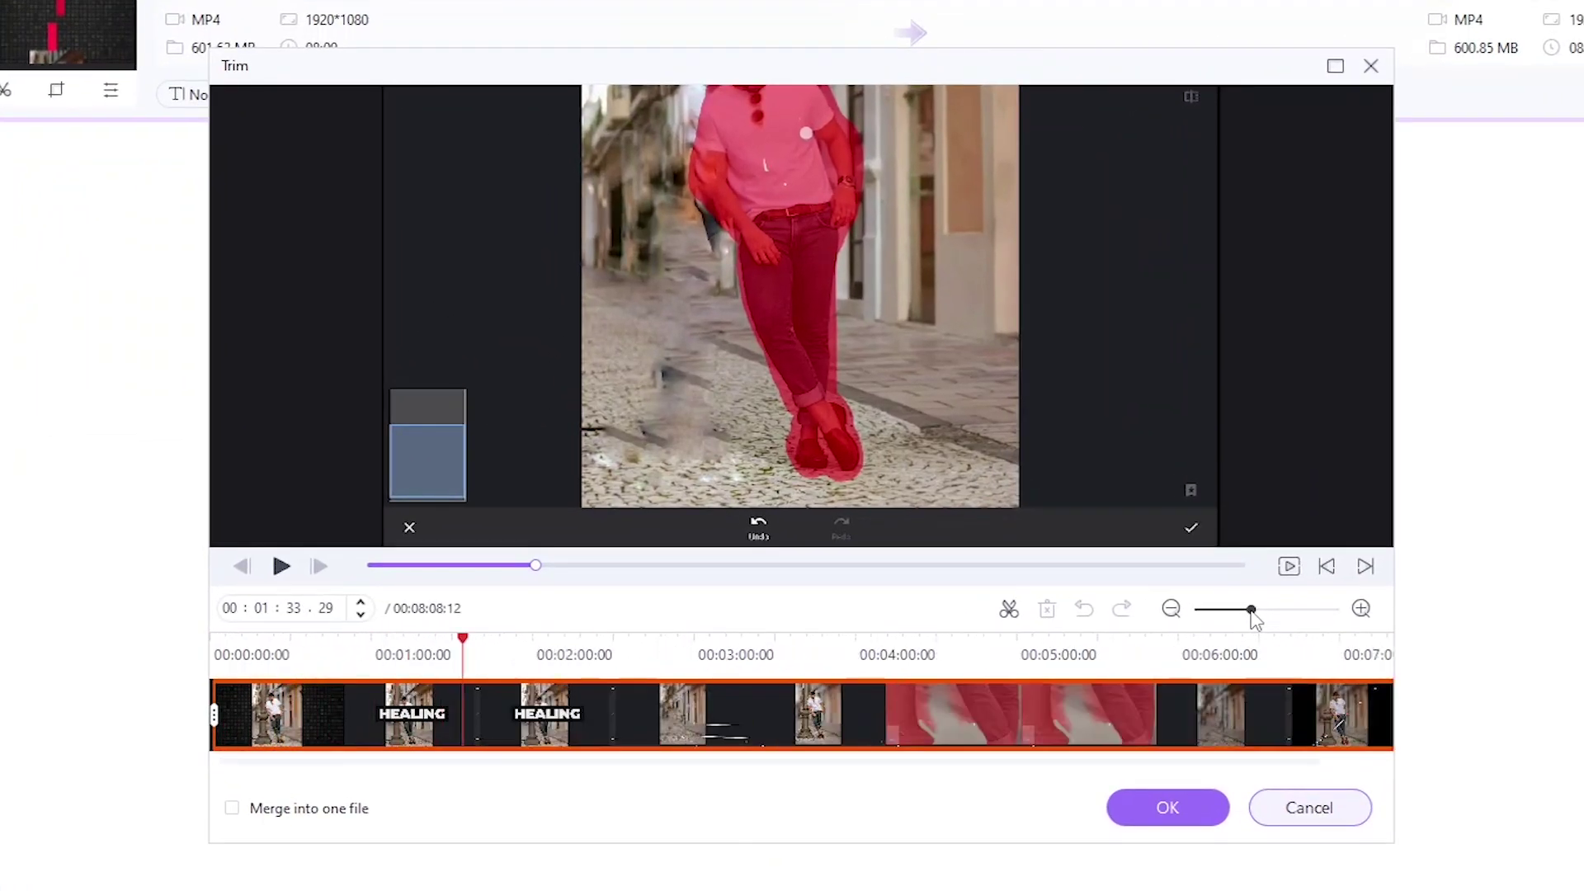
{"action": "left_click", "coordinate": [319, 653]}
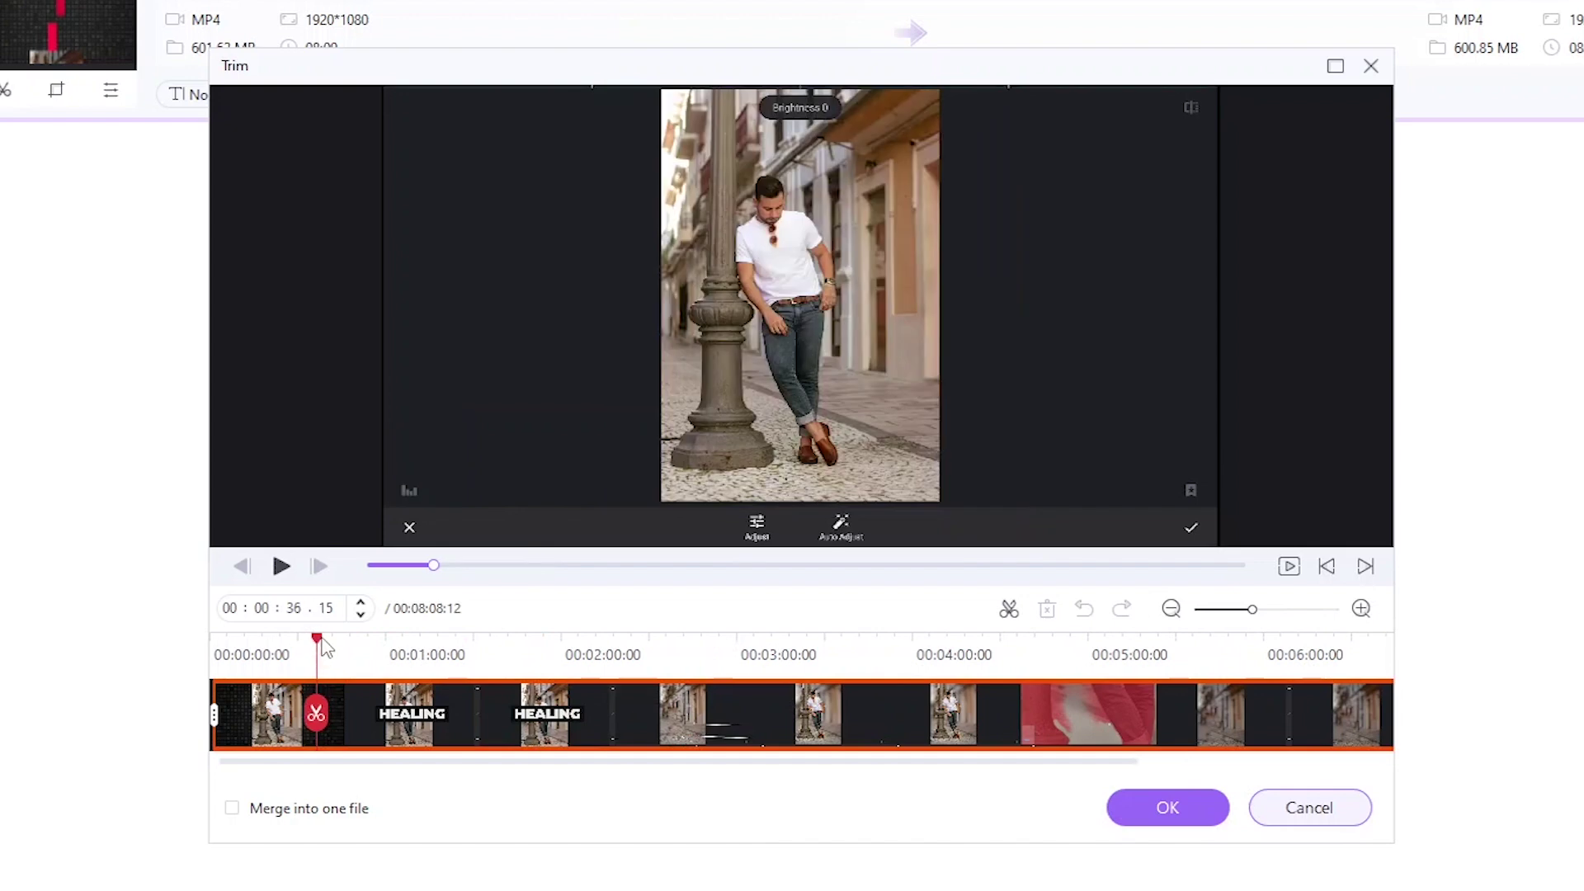
{"action": "left_click_drag", "start_coordinate": [320, 641], "coordinate": [433, 644]}
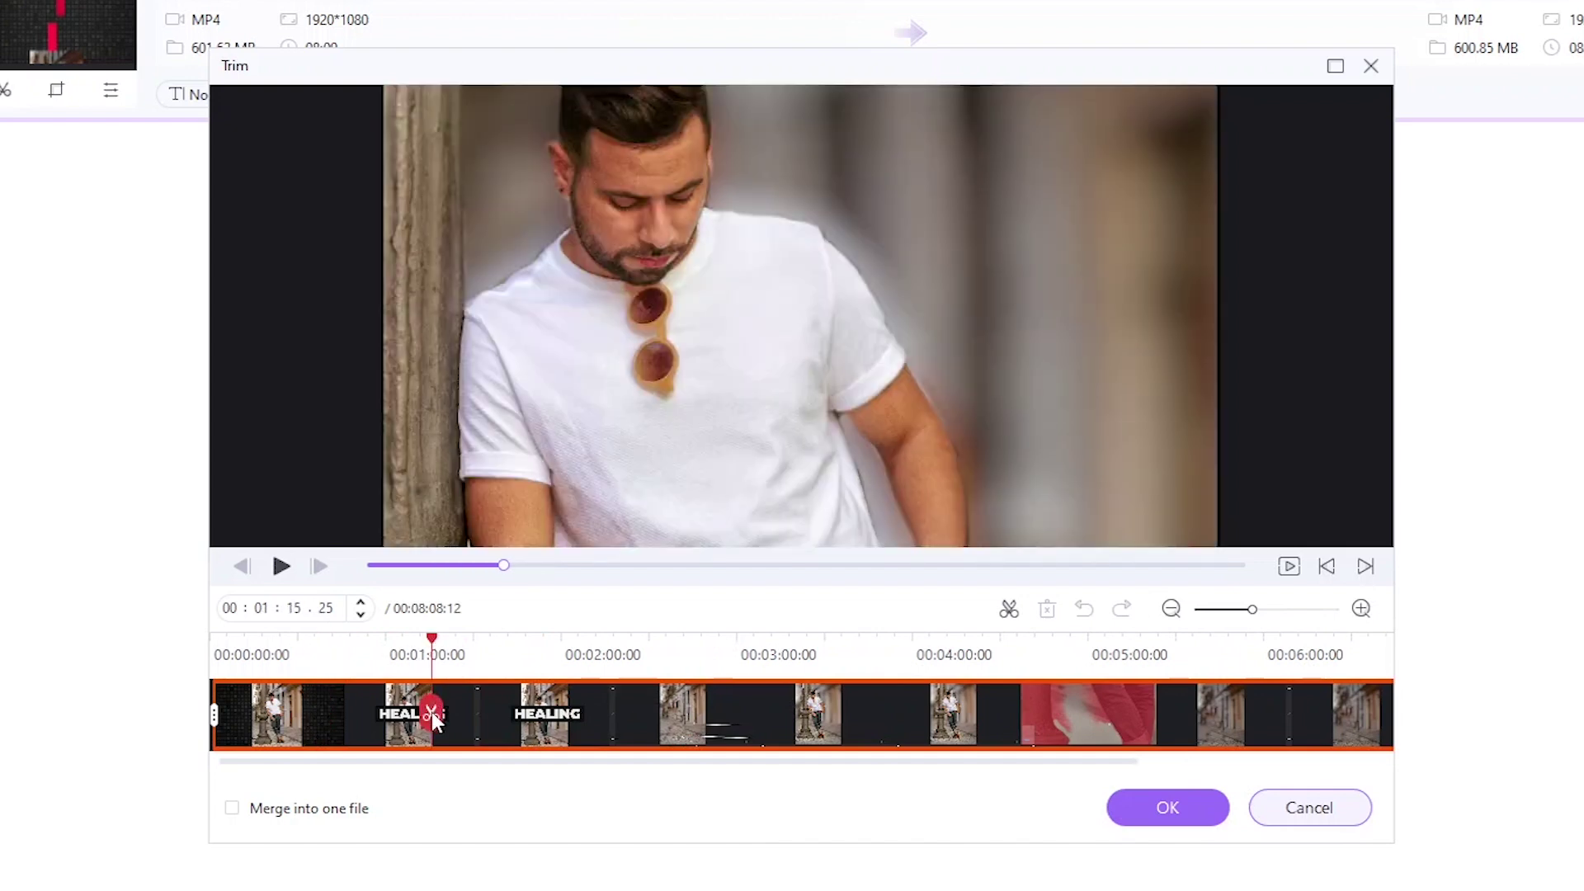
{"action": "left_click", "coordinate": [431, 716]}
{"action": "left_click", "coordinate": [702, 711]}
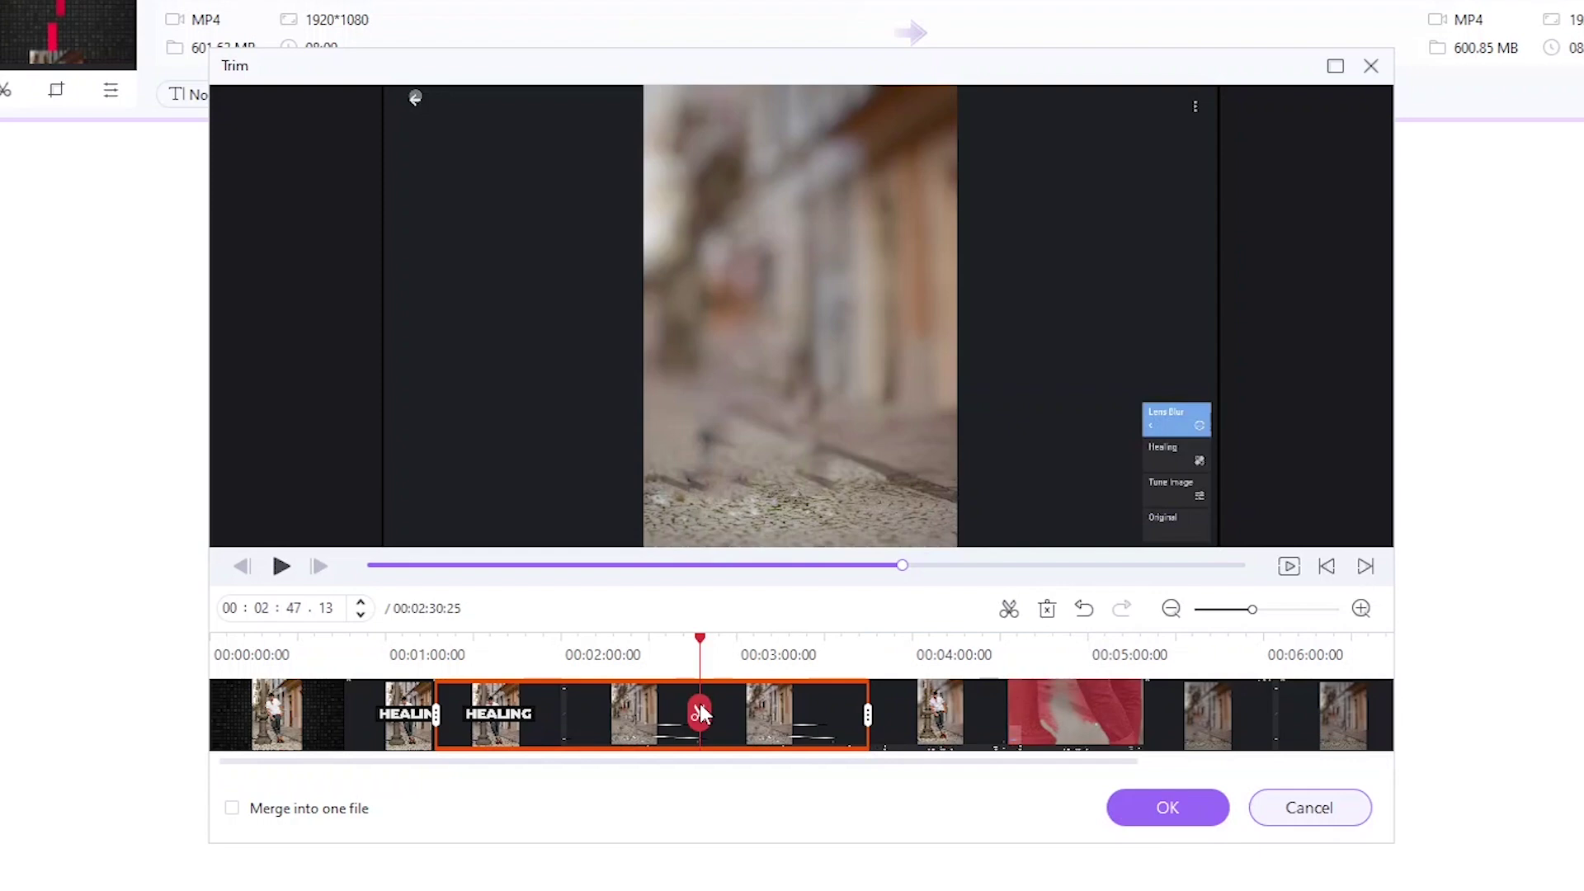
{"action": "left_click", "coordinate": [1048, 613]}
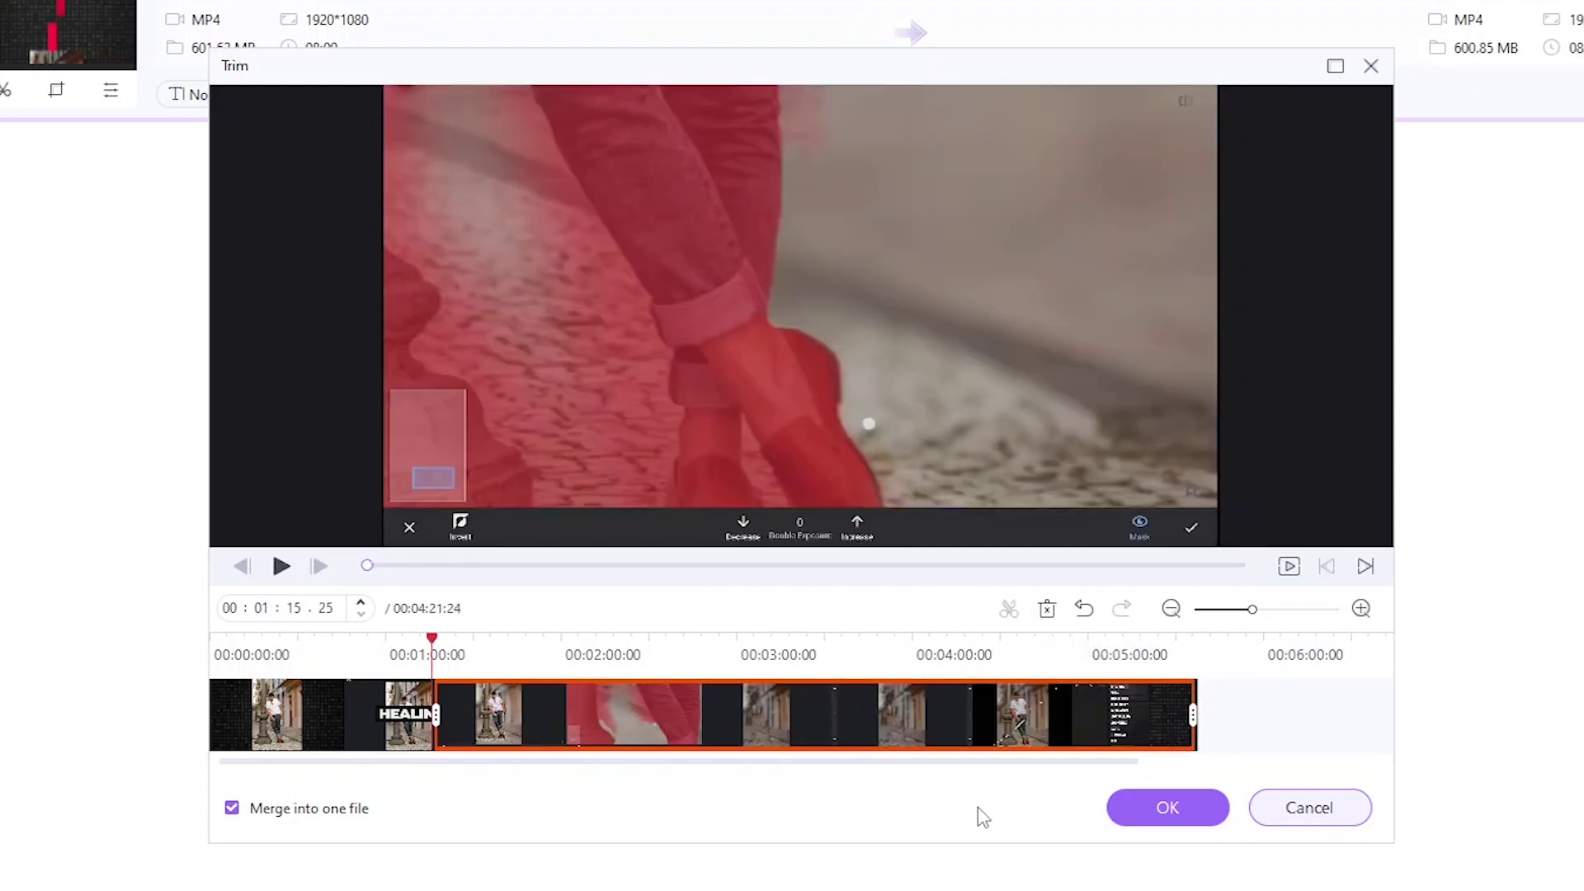
{"action": "left_click", "coordinate": [1166, 807]}
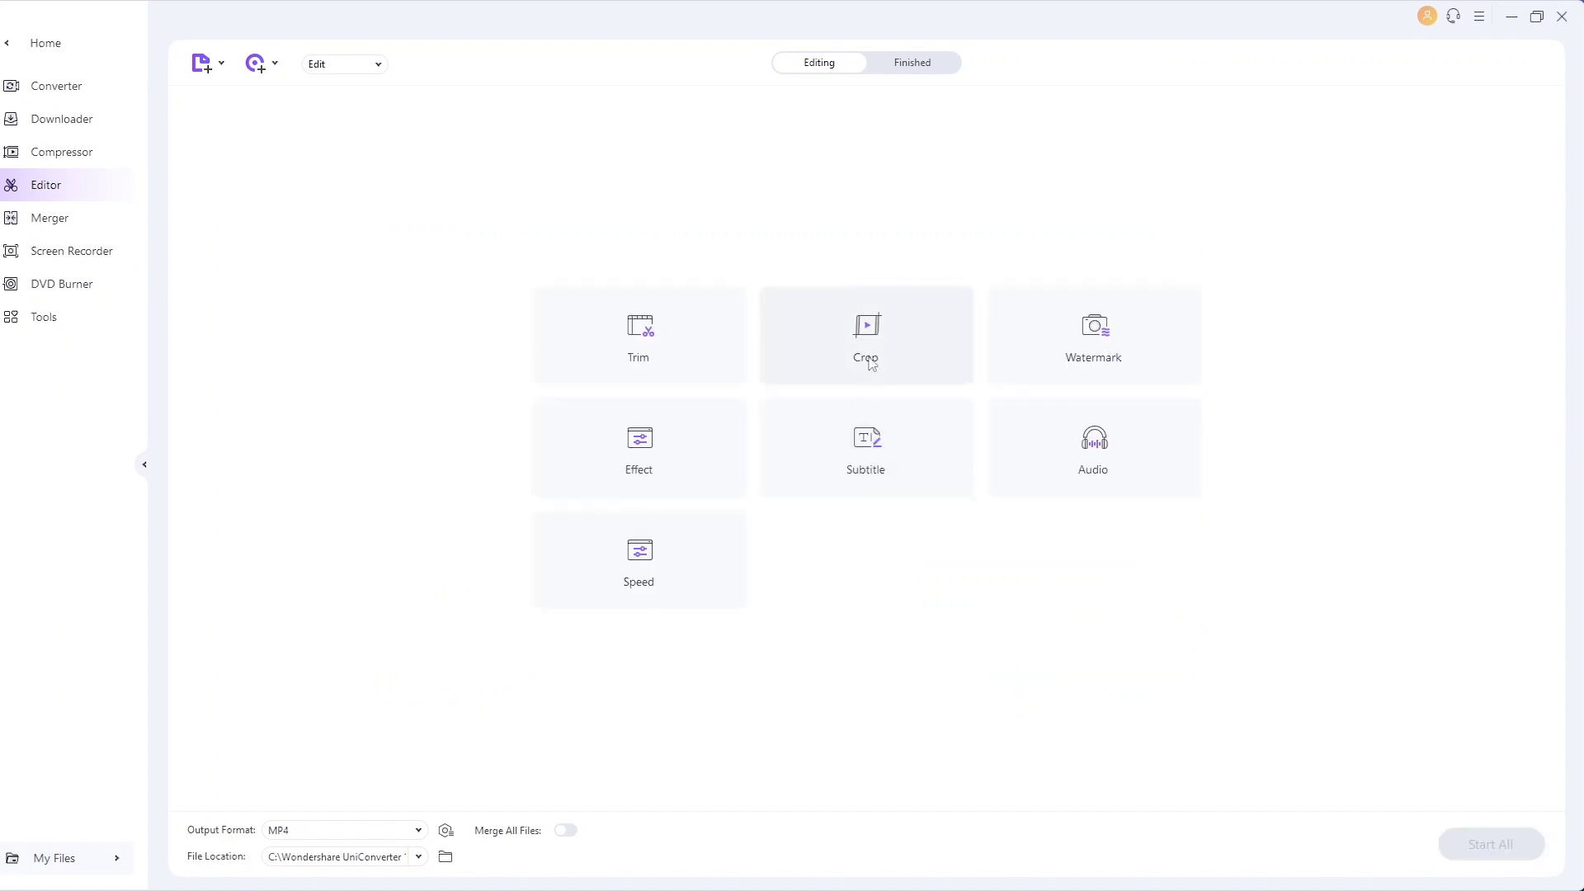
Load Shakker AI corrected.mp4, crop it to 9:16 shifted right, and flip it both ways.
{"action": "left_click", "coordinate": [865, 335]}
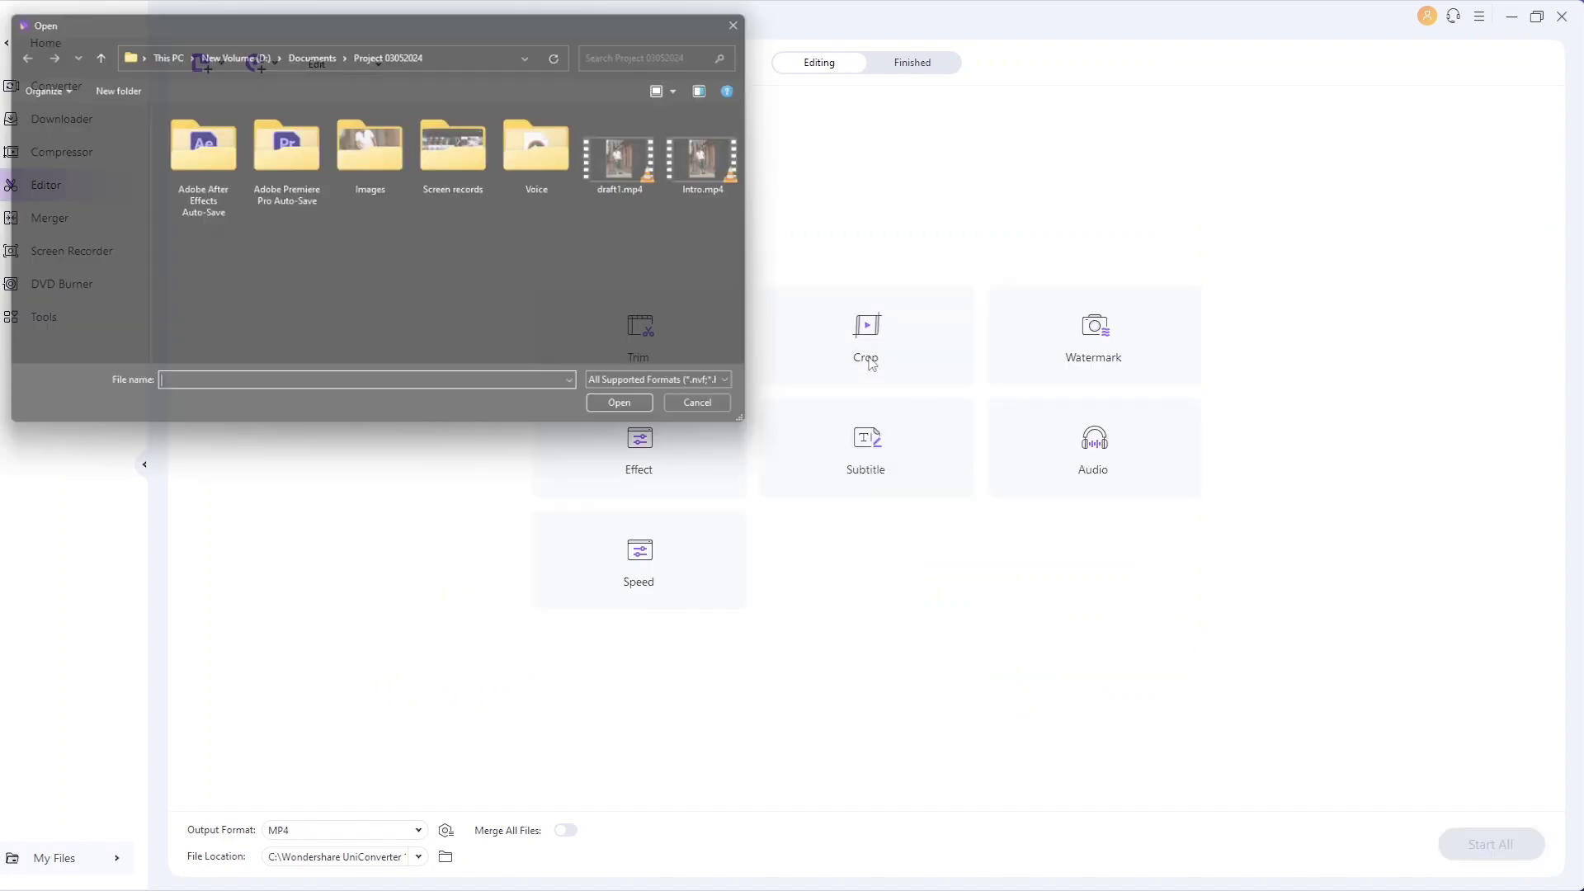
{"action": "double_click", "coordinate": [724, 154]}
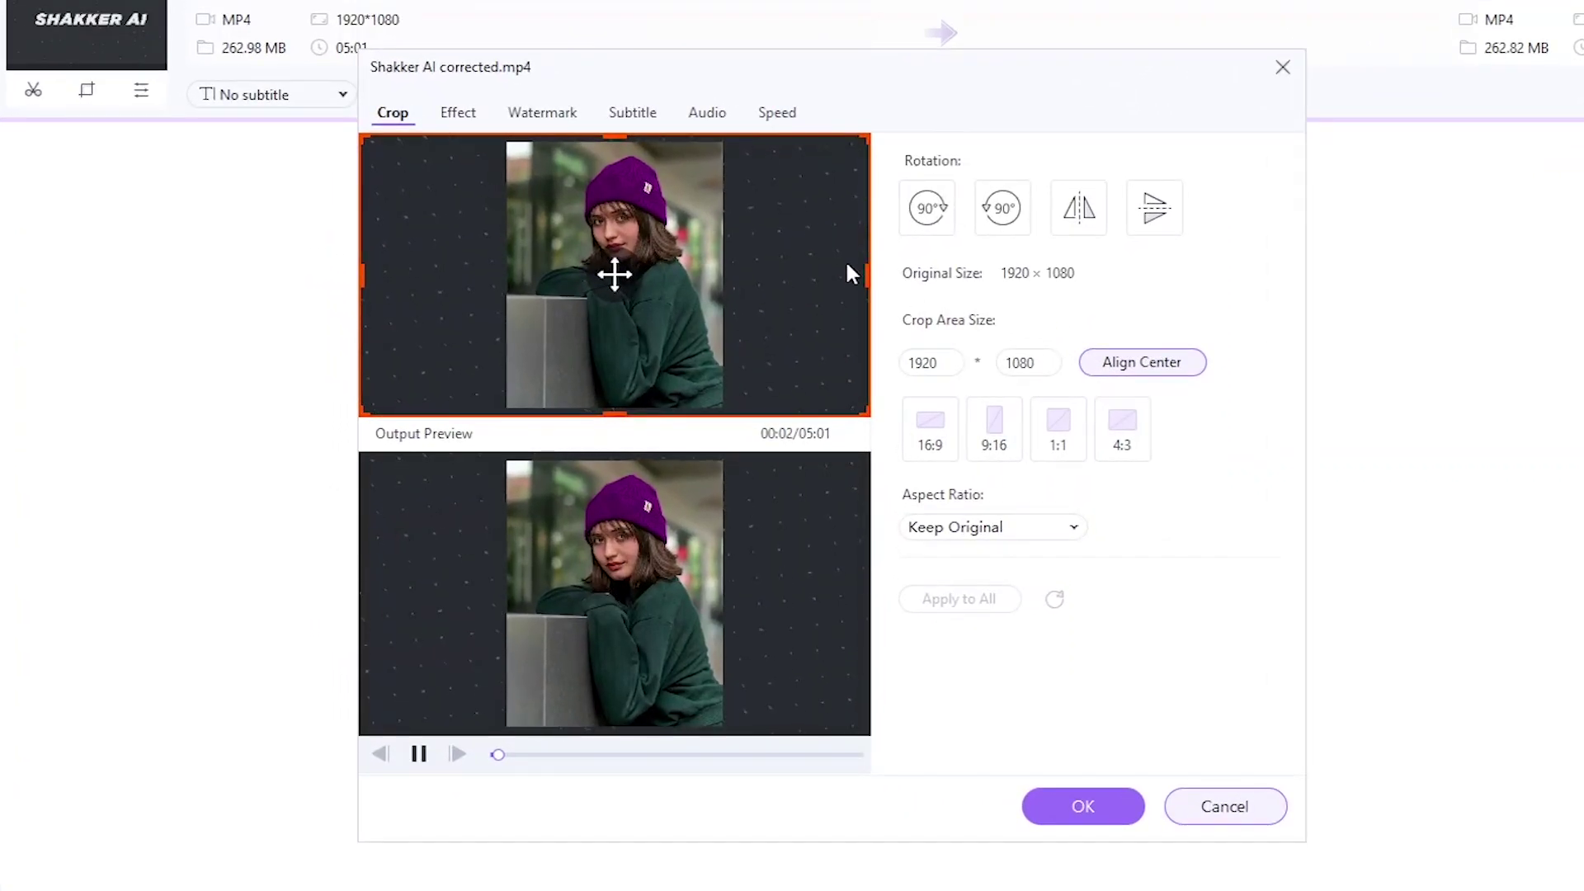
{"action": "left_click", "coordinate": [994, 429]}
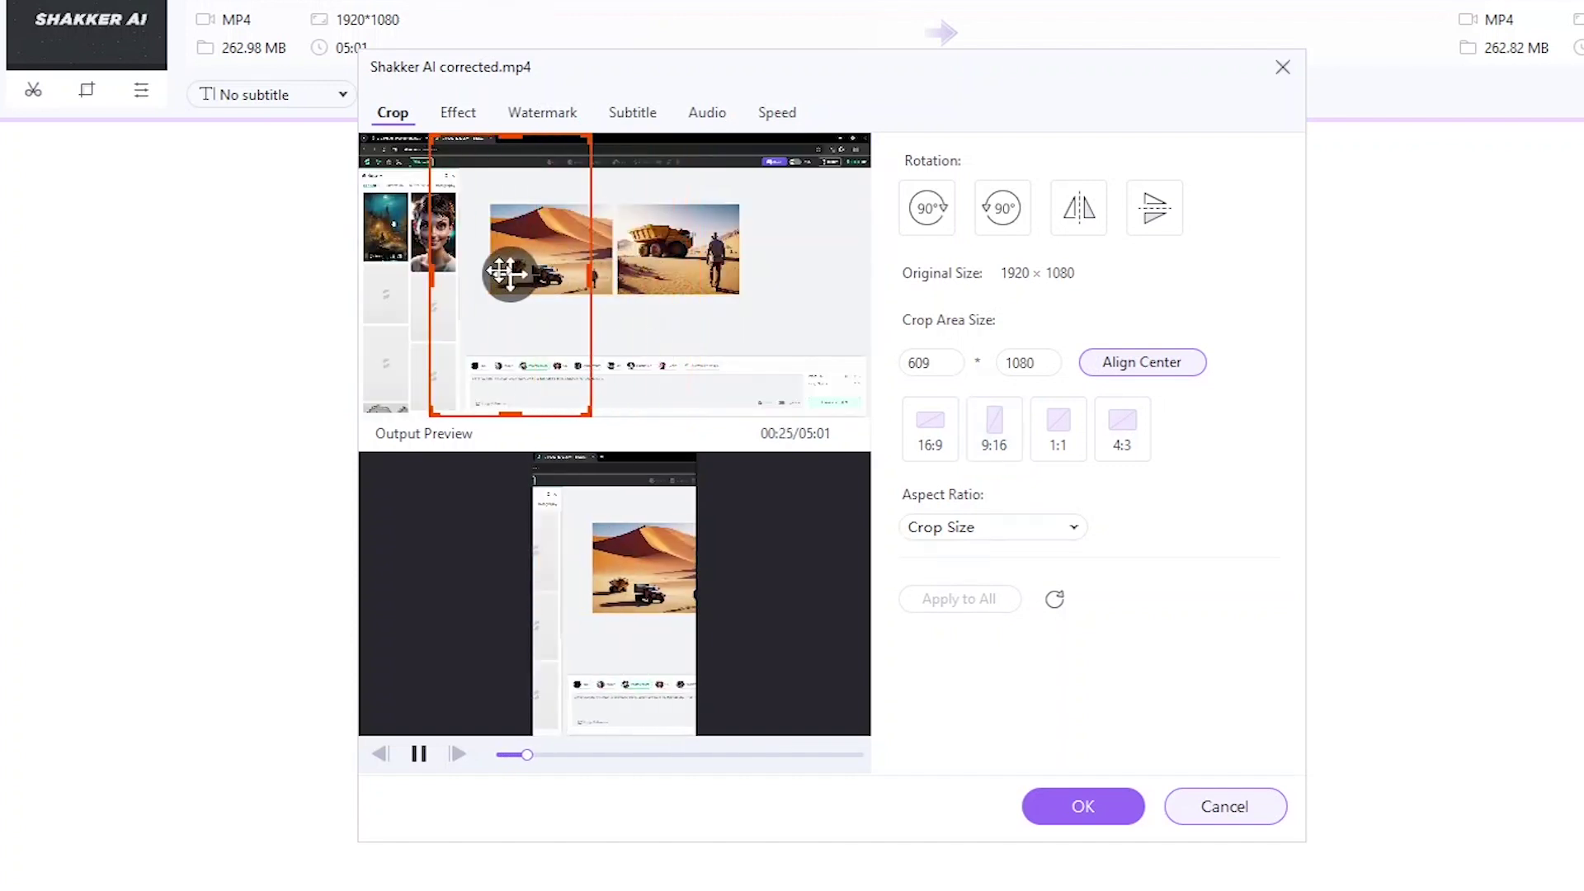
{"action": "mouse_move", "coordinate": [615, 272]}
{"action": "left_mouse_down"}
{"action": "mouse_move", "coordinate": [743, 275]}
{"action": "mouse_move", "coordinate": [625, 278]}
{"action": "left_mouse_up"}
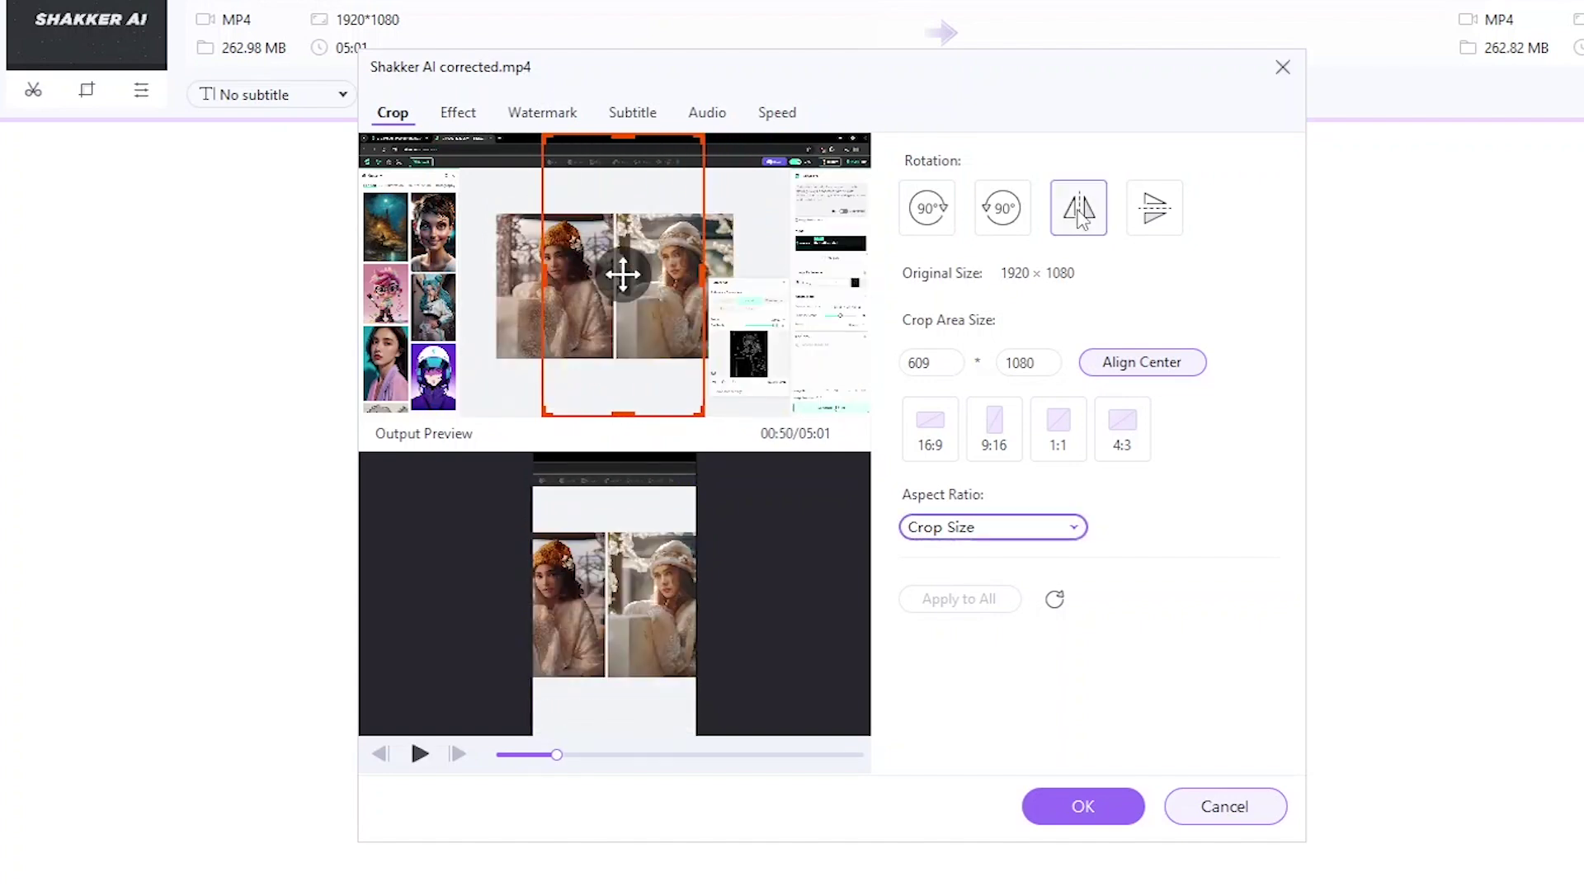
{"action": "left_click", "coordinate": [1079, 210]}
{"action": "left_click", "coordinate": [1153, 211]}
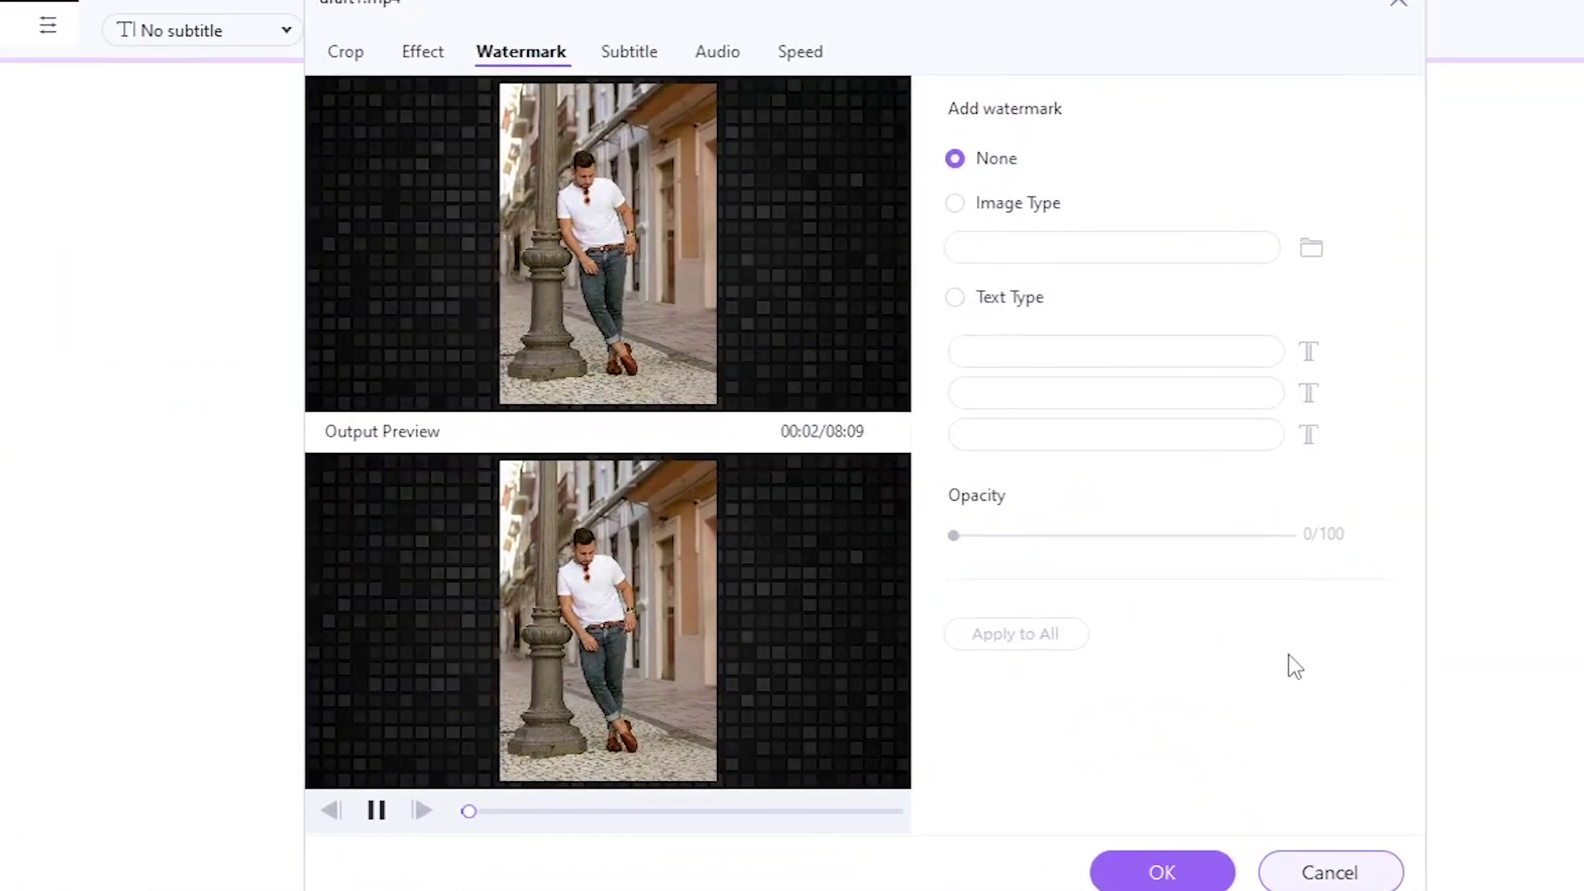
Add a NavEdits text watermark in the bottom-right corner at about 76 opacity.
{"action": "left_click", "coordinate": [954, 297]}
{"action": "type", "text": "Na"}
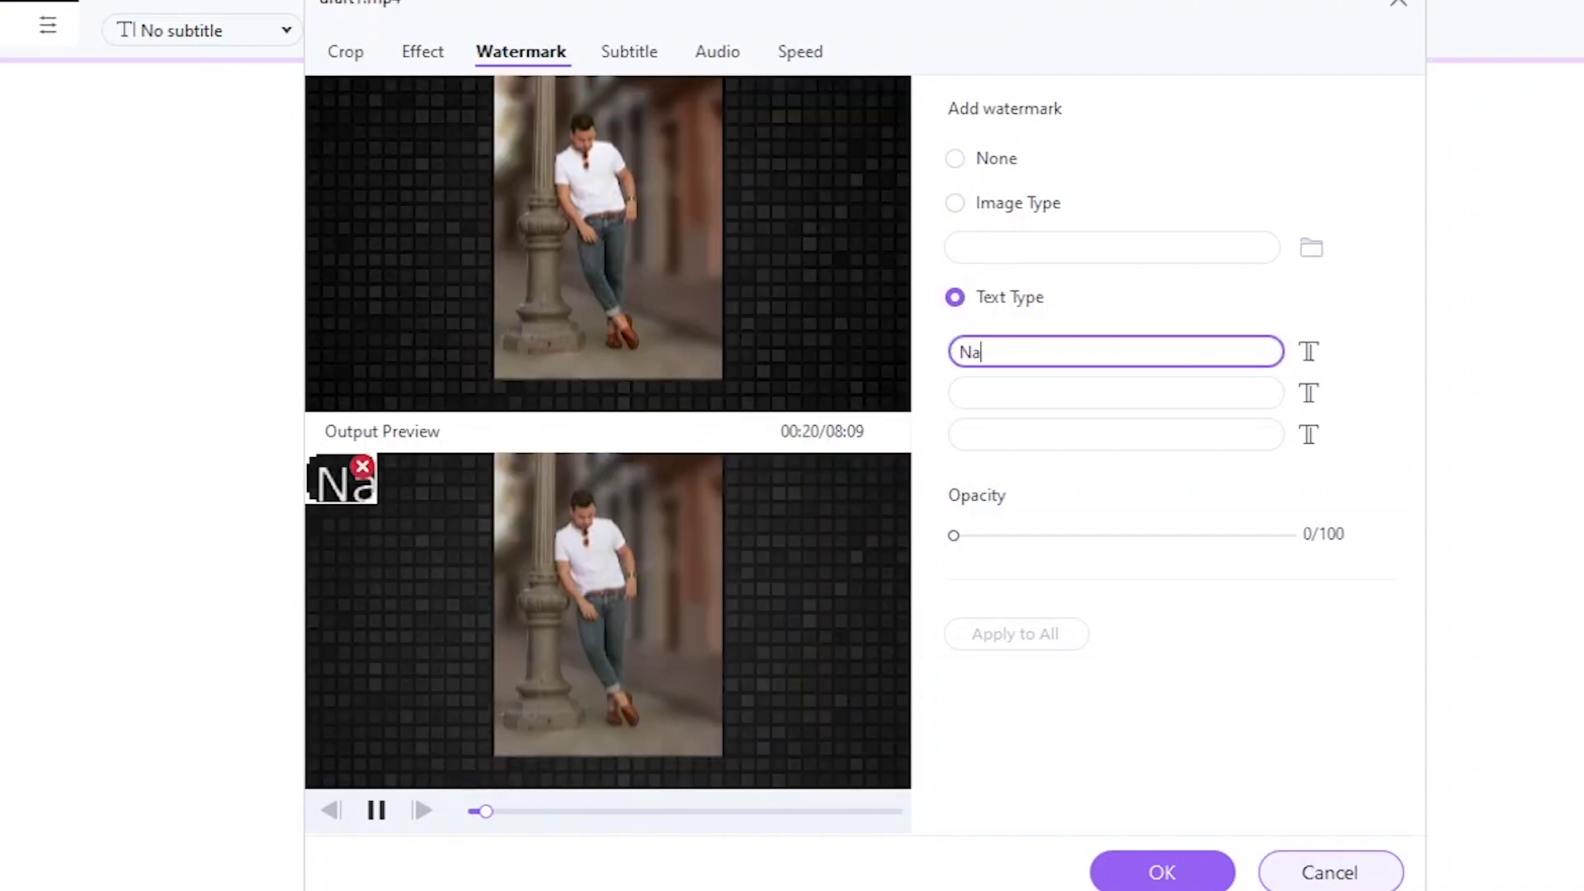
{"action": "type", "text": "vEdits"}
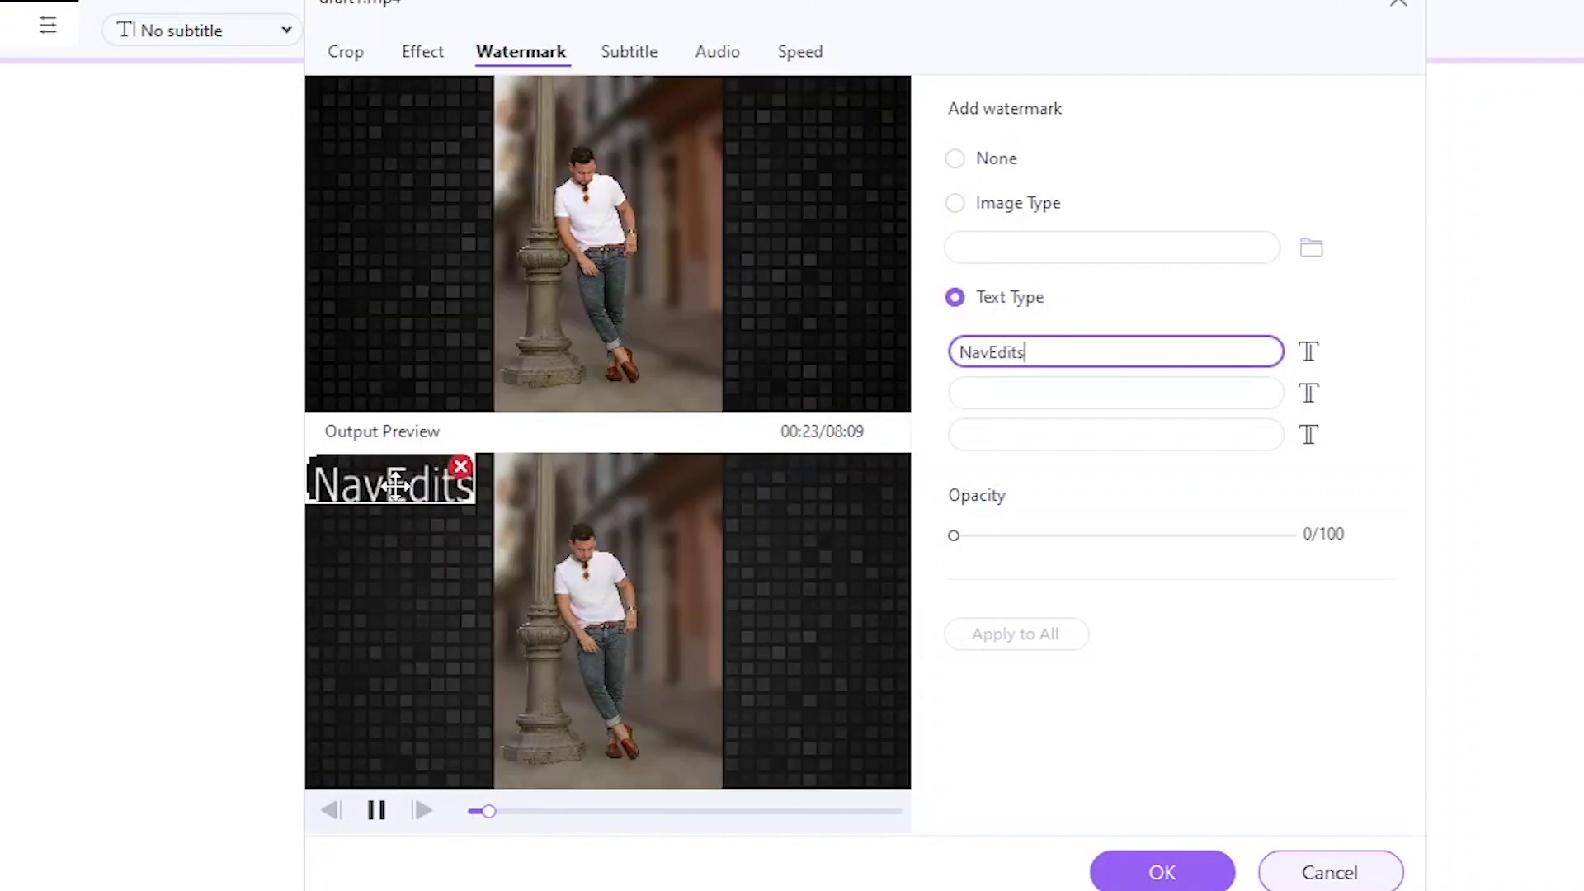
{"action": "left_click_drag", "start_coordinate": [383, 484], "coordinate": [817, 752]}
{"action": "left_click", "coordinate": [1064, 393]}
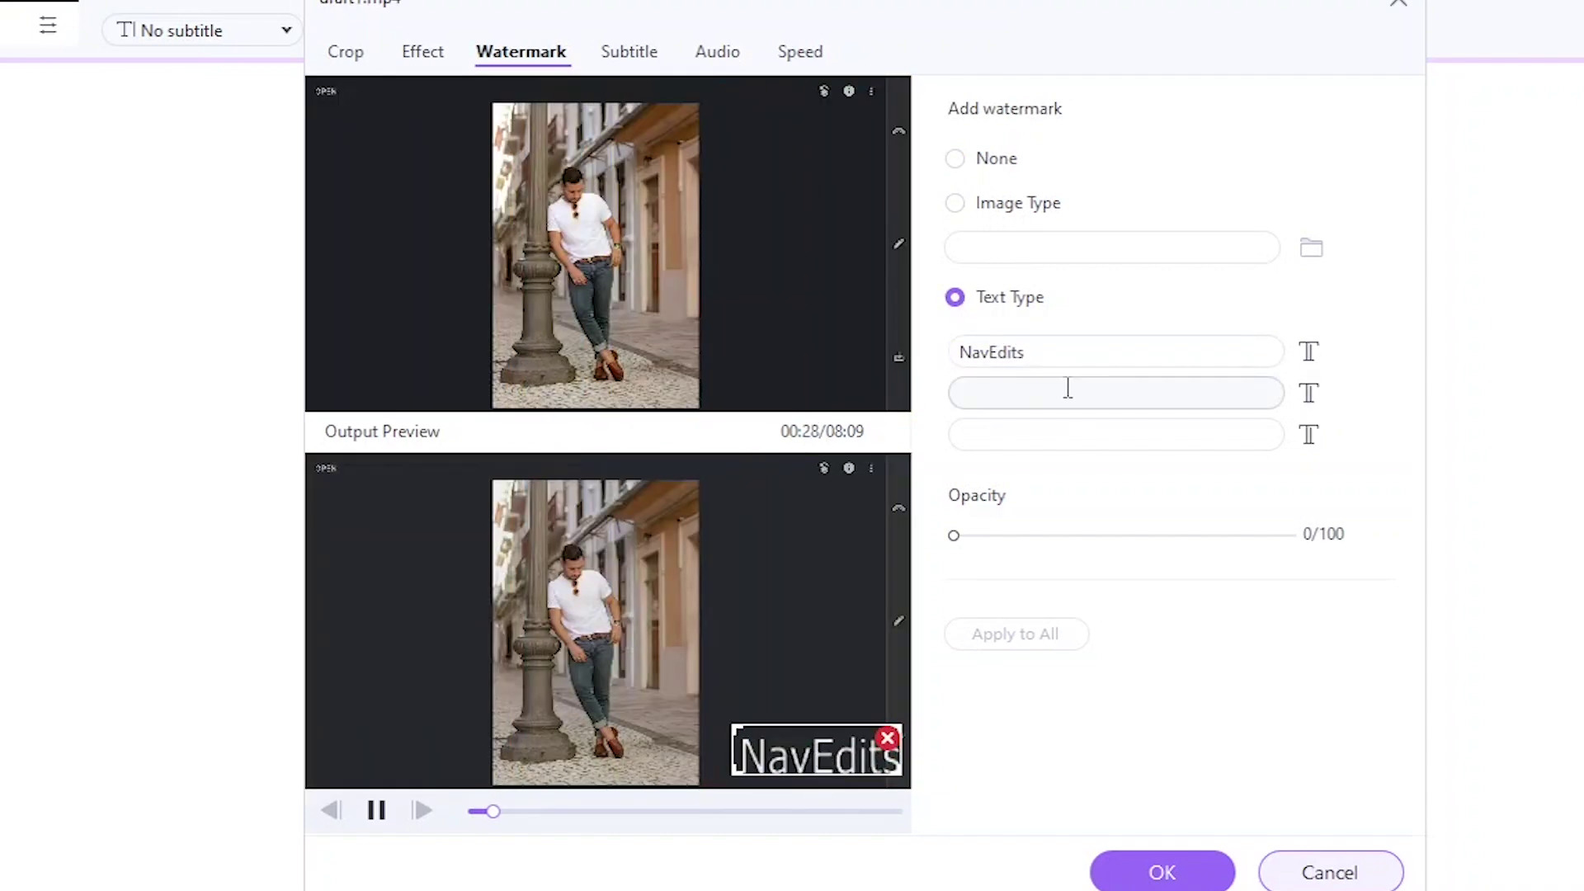
{"action": "mouse_move", "coordinate": [954, 535]}
{"action": "left_mouse_down"}
{"action": "mouse_move", "coordinate": [1201, 539]}
{"action": "mouse_move", "coordinate": [1169, 539]}
{"action": "left_mouse_up"}
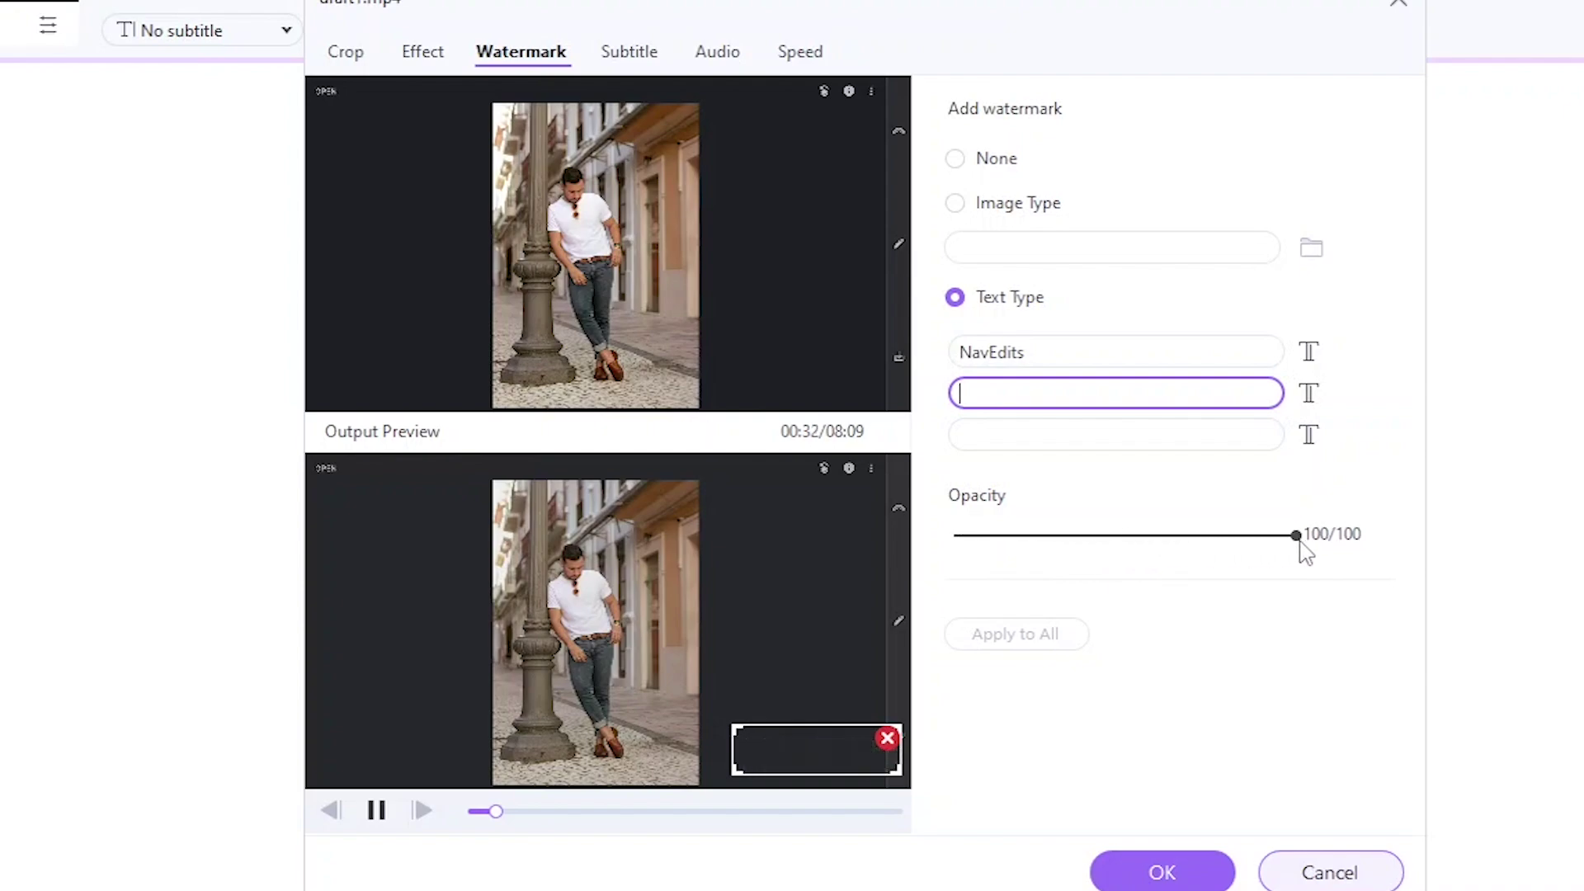
Replace it with the NAV logo.png image watermark, moved lower-left, with raised opacity.
{"action": "left_click", "coordinate": [955, 204]}
{"action": "left_click", "coordinate": [1312, 248]}
{"action": "left_click", "coordinate": [661, 520]}
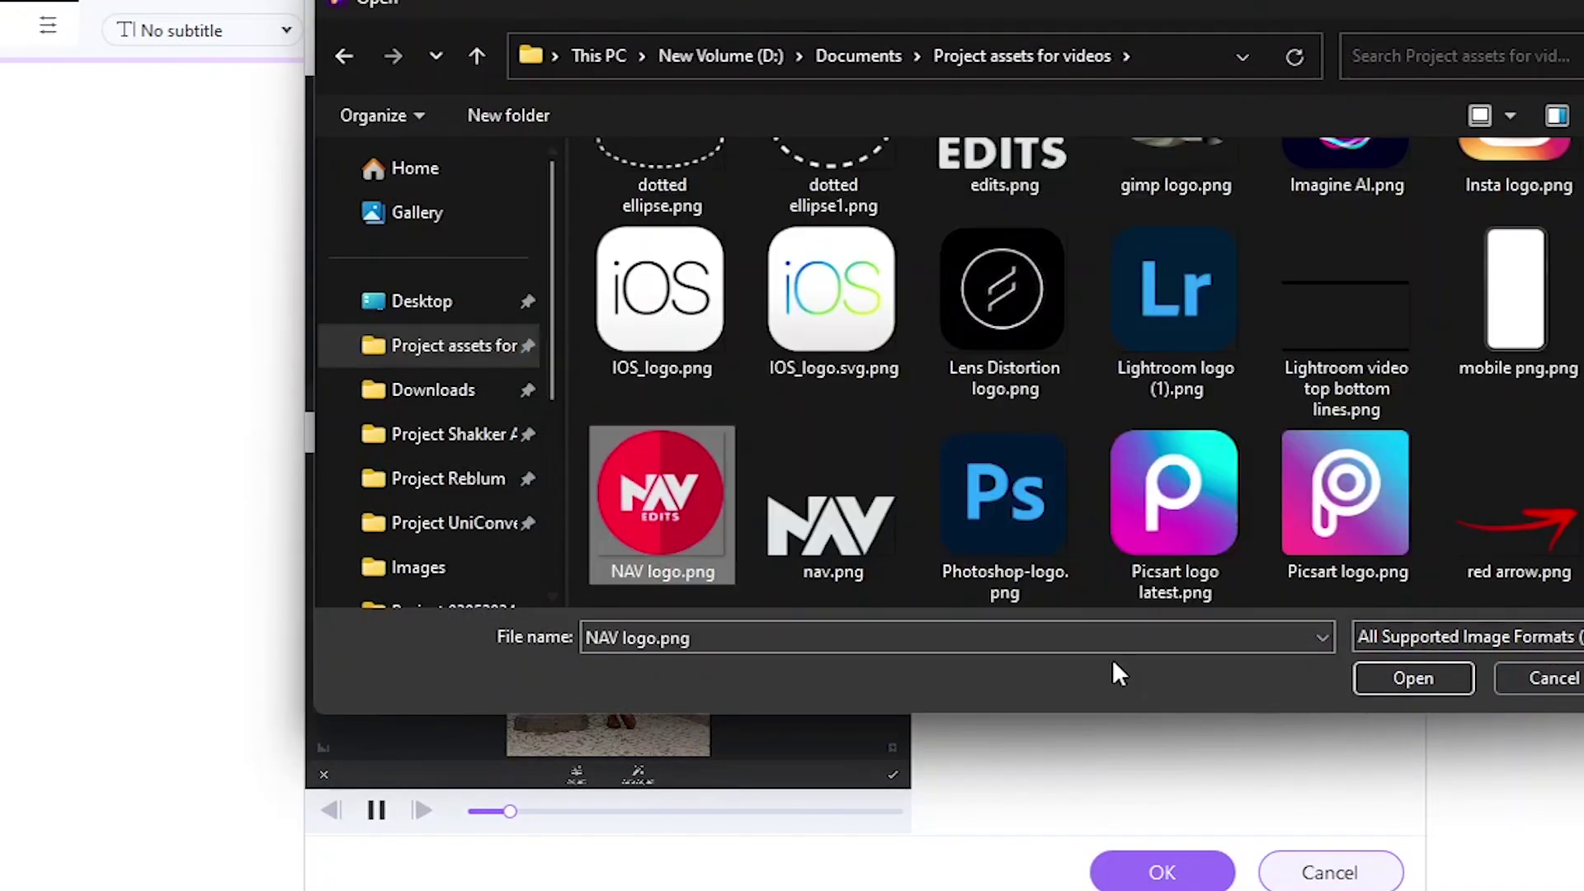
{"action": "left_click", "coordinate": [1462, 678]}
{"action": "left_click_drag", "start_coordinate": [372, 653], "coordinate": [372, 732]}
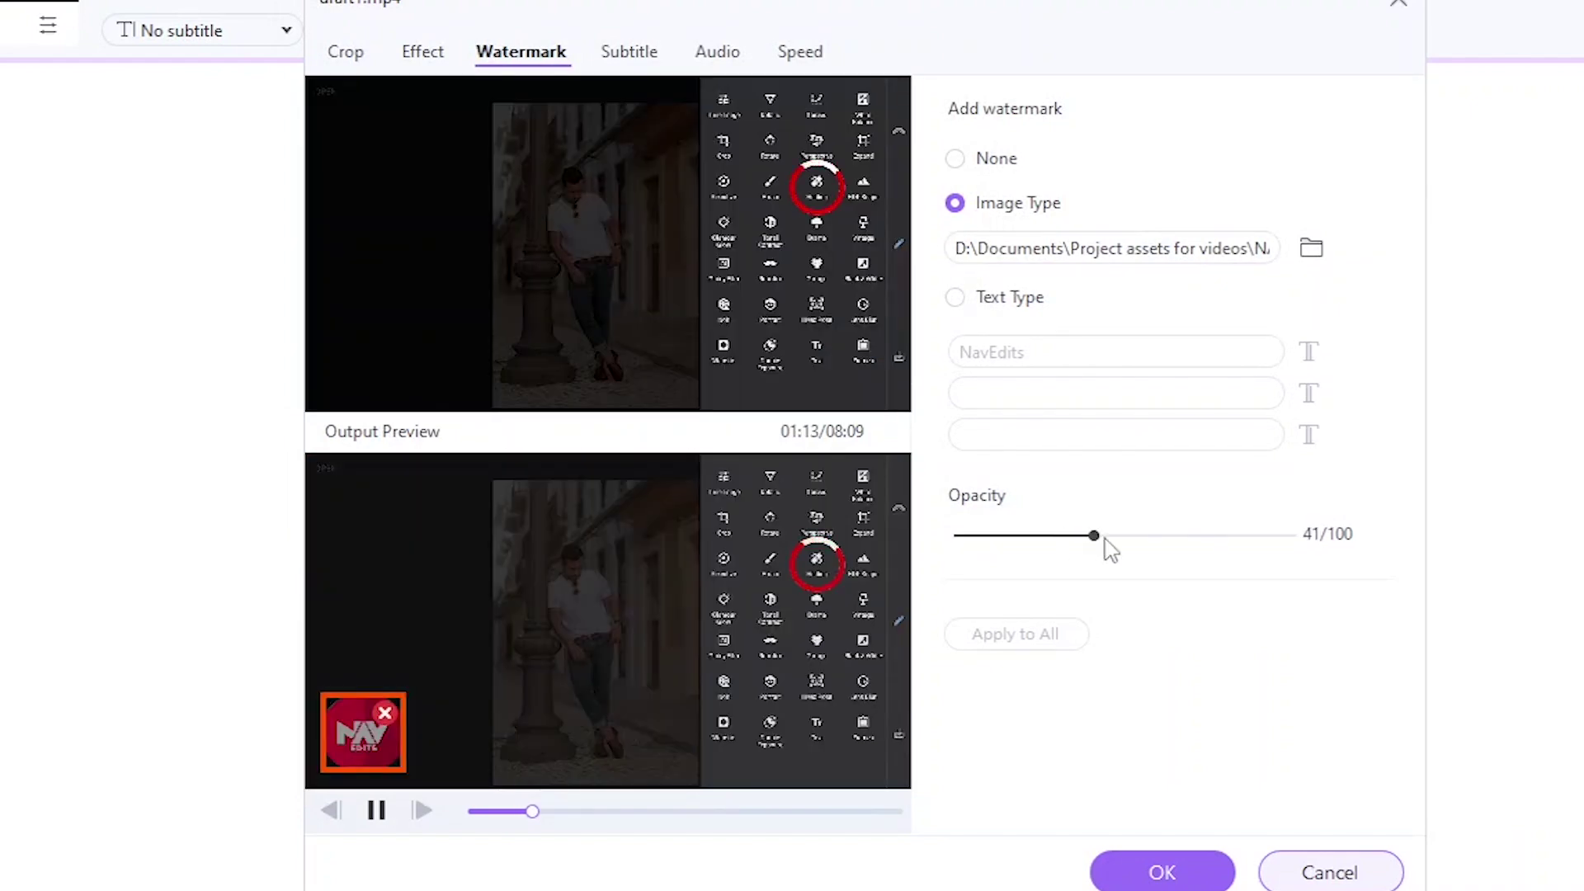
{"action": "mouse_move", "coordinate": [1094, 537]}
{"action": "left_mouse_down"}
{"action": "mouse_move", "coordinate": [1212, 538]}
{"action": "mouse_move", "coordinate": [1188, 537]}
{"action": "left_mouse_up"}
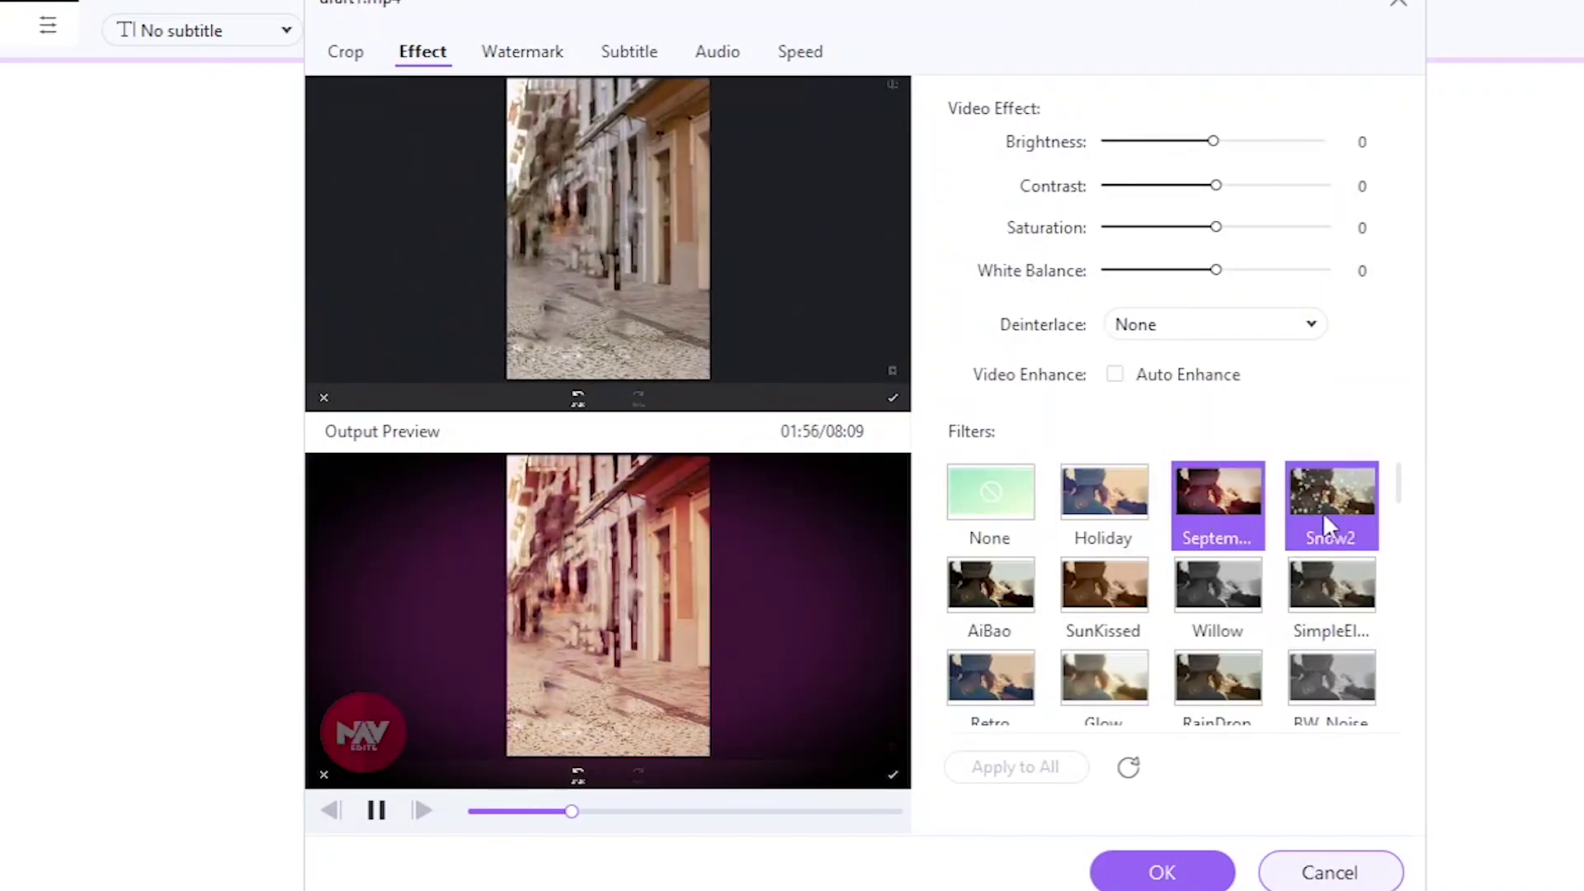
Boost Enhance the Human Voice in the Audio tab, then set it back near zero.
{"action": "left_click", "coordinate": [719, 52]}
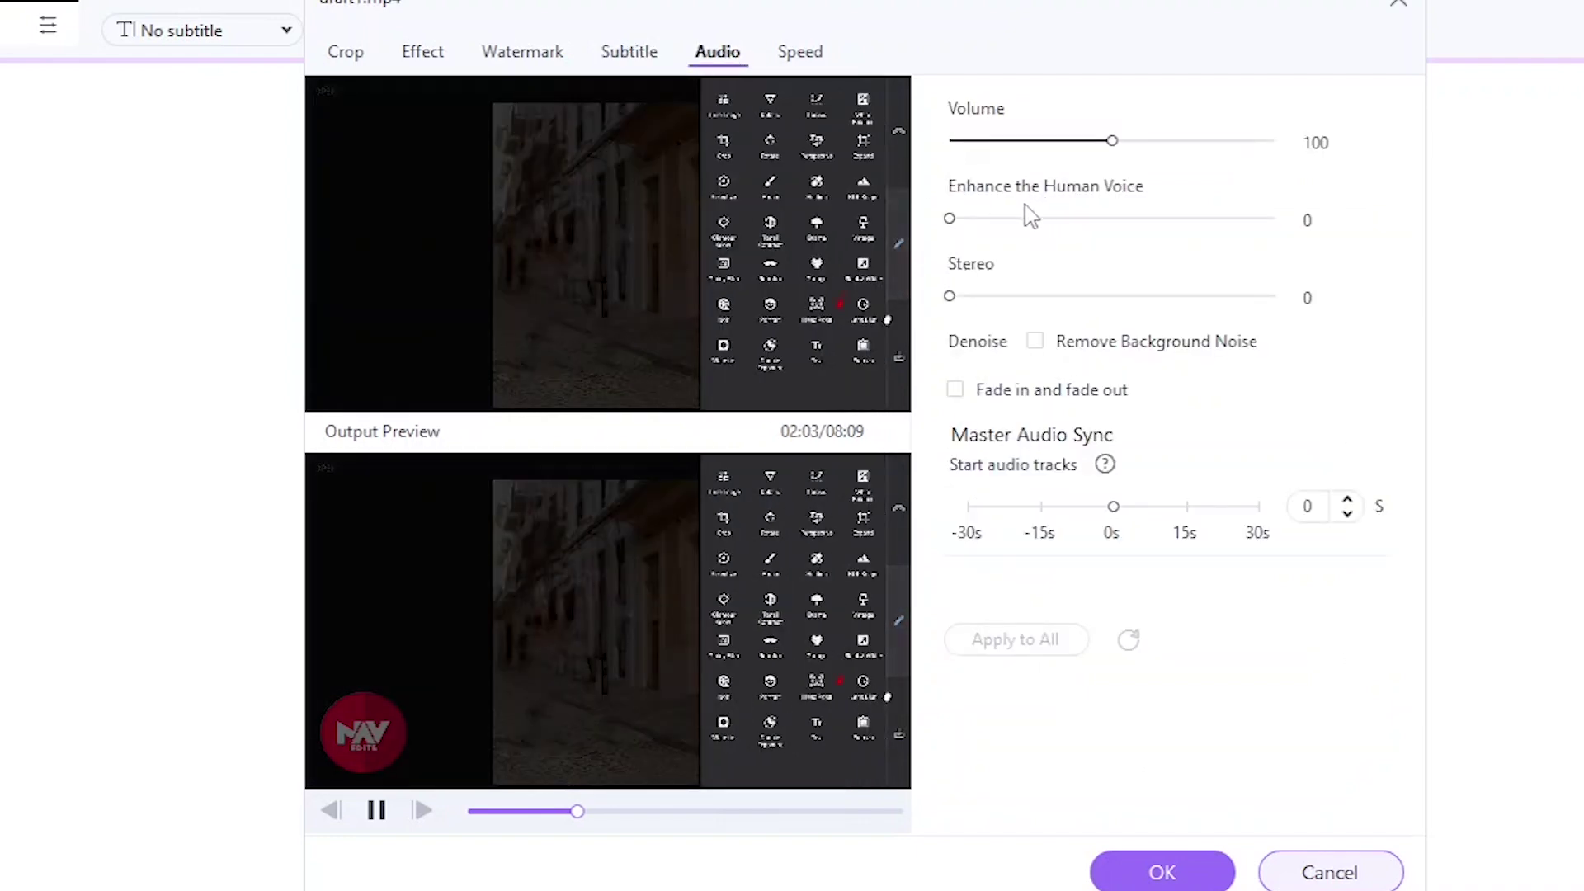
{"action": "left_click_drag", "start_coordinate": [950, 220], "coordinate": [1126, 220]}
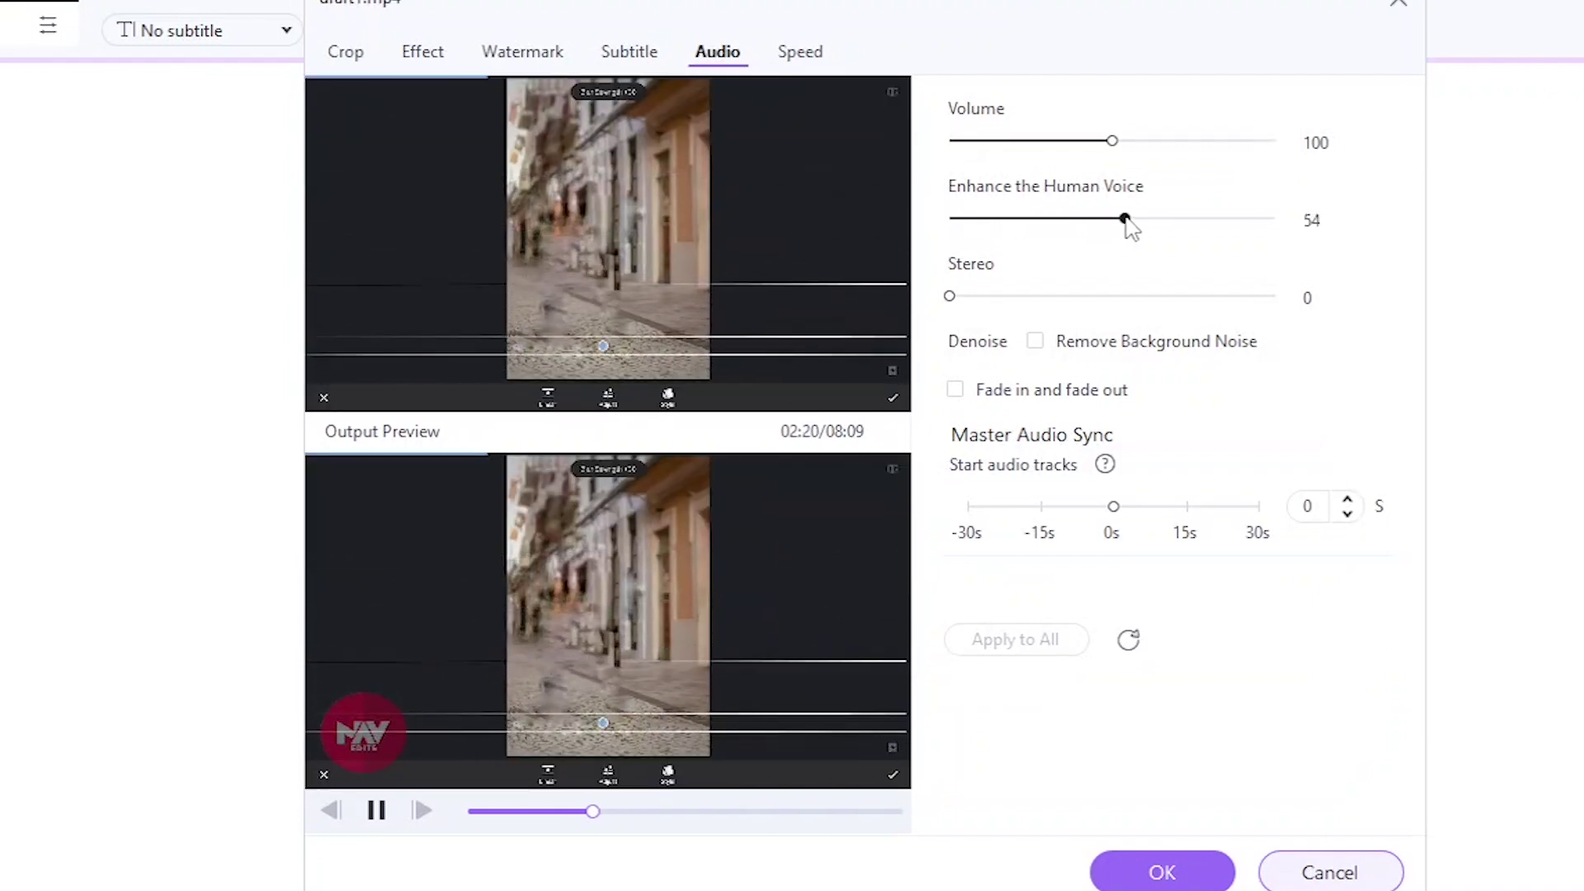
{"action": "left_click_drag", "start_coordinate": [1126, 220], "coordinate": [952, 221]}
Try 2X playback speed, revert to 1X, and discard the edits.
{"action": "left_click", "coordinate": [801, 52]}
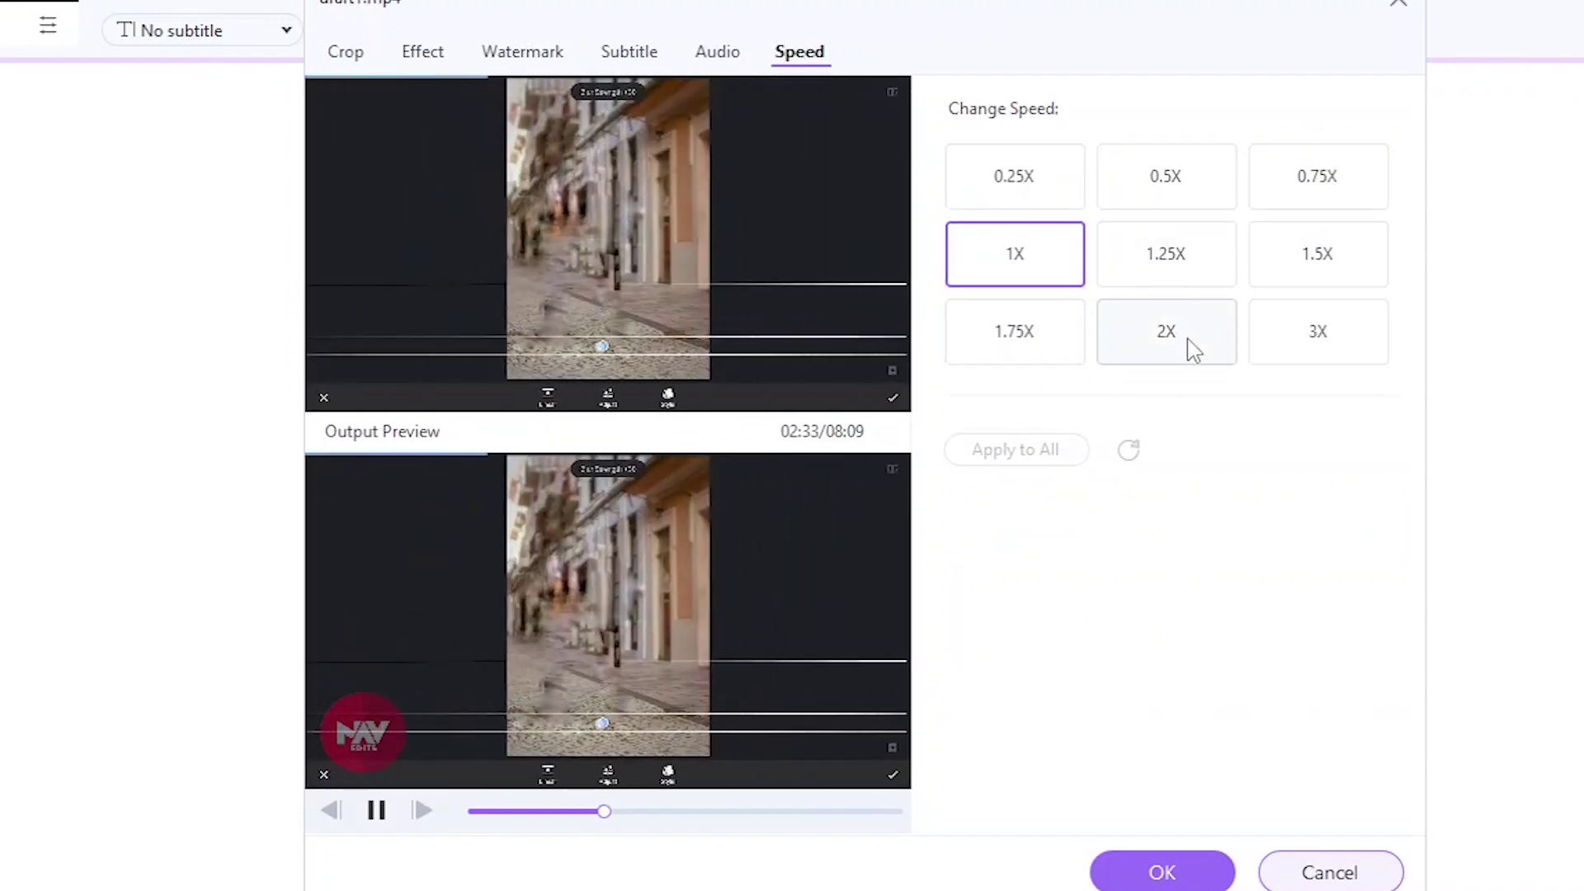
{"action": "left_click", "coordinate": [1167, 331]}
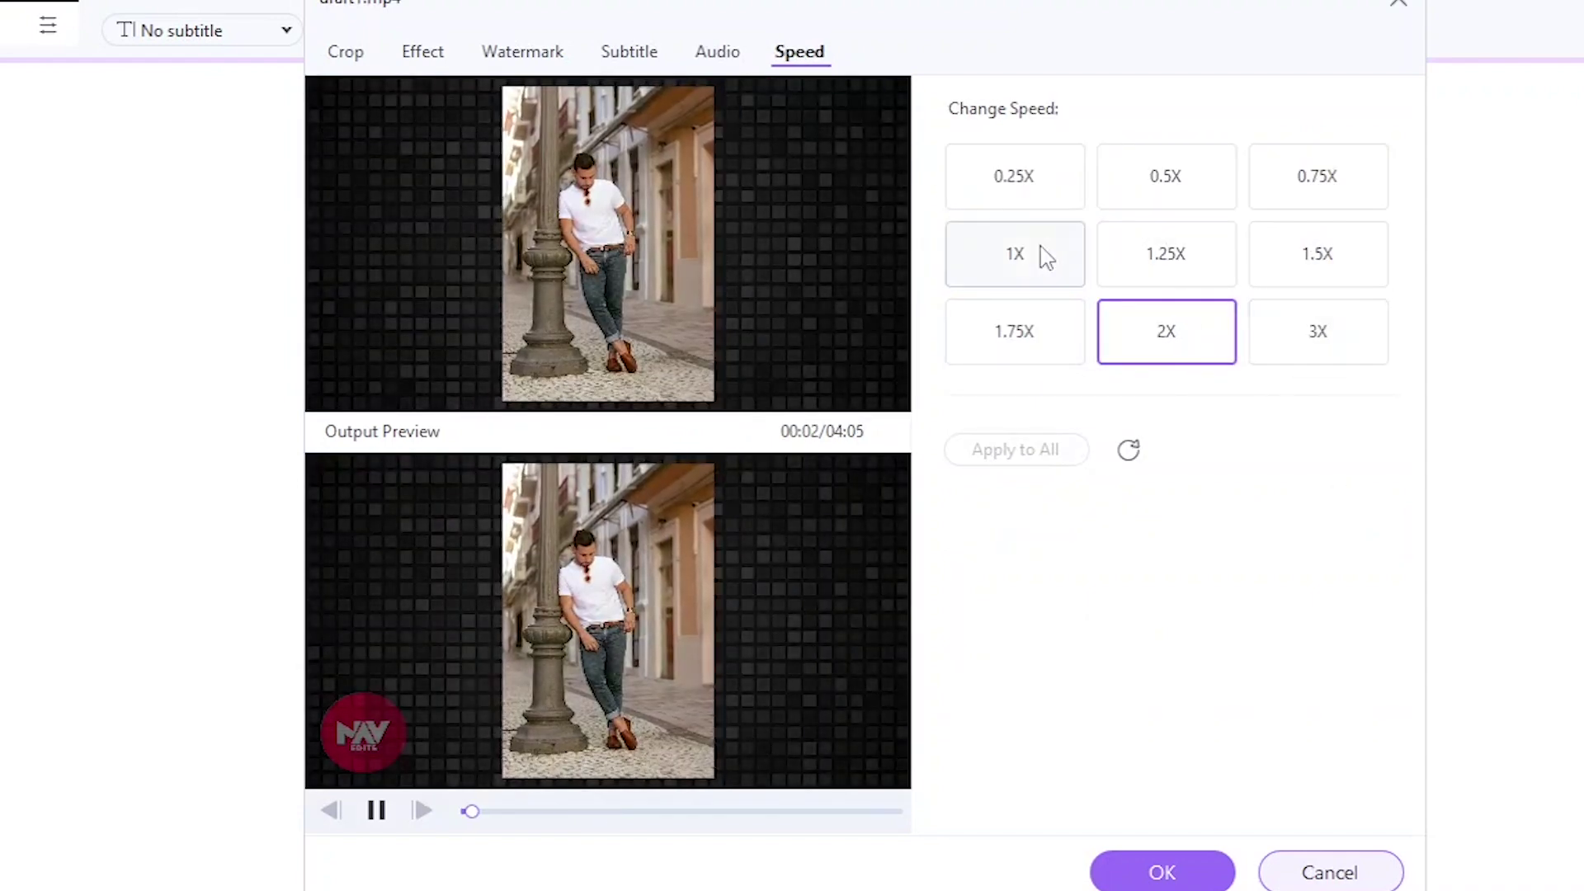
{"action": "left_click", "coordinate": [1015, 254]}
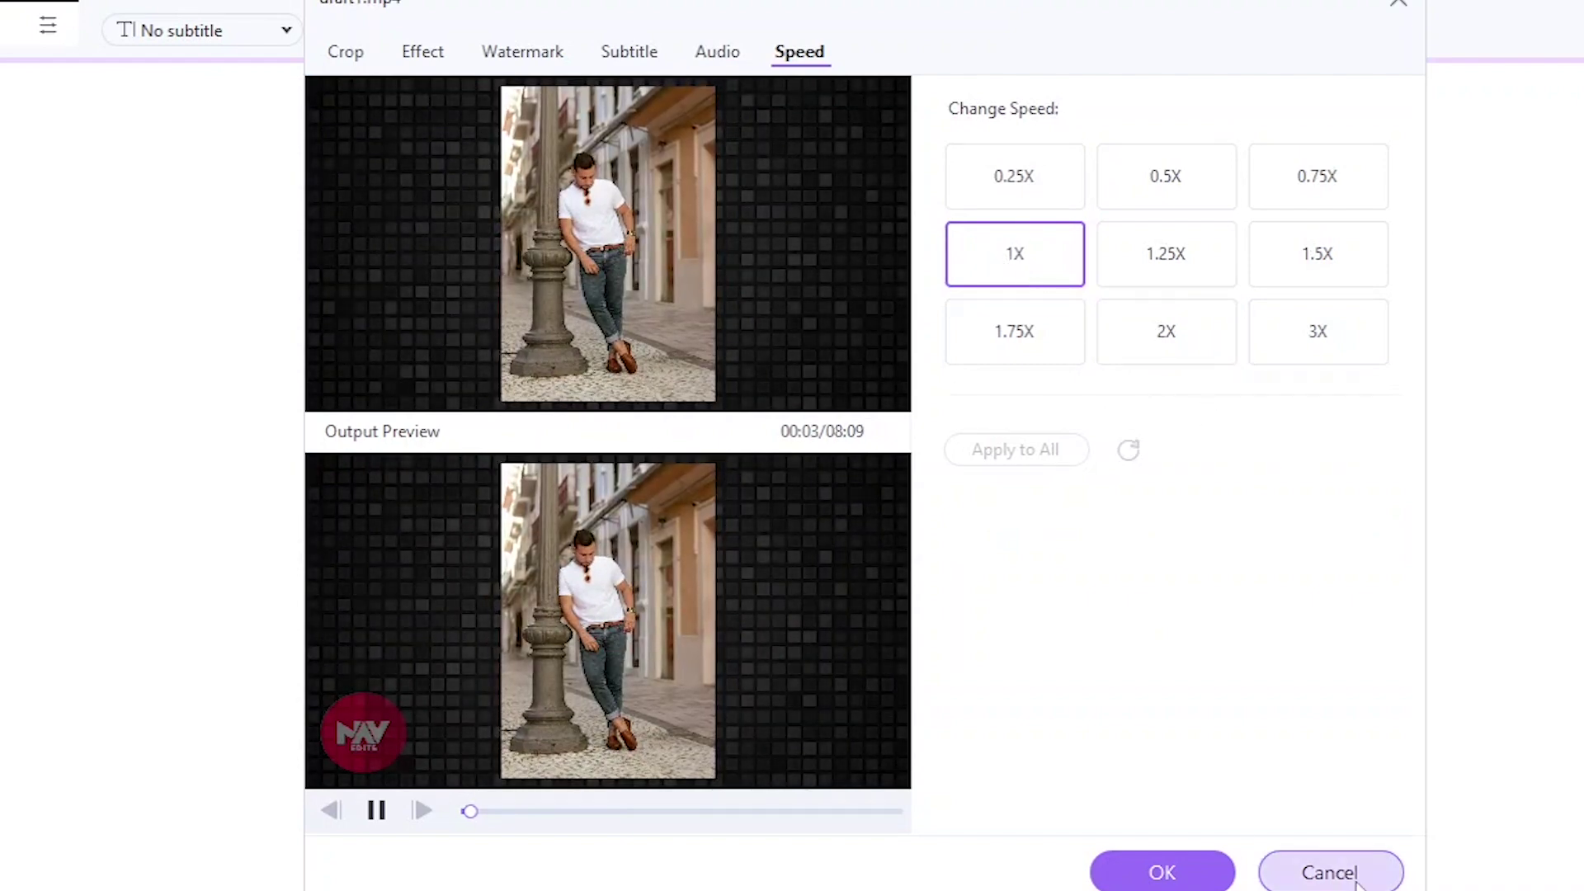
{"action": "left_click", "coordinate": [1330, 872]}
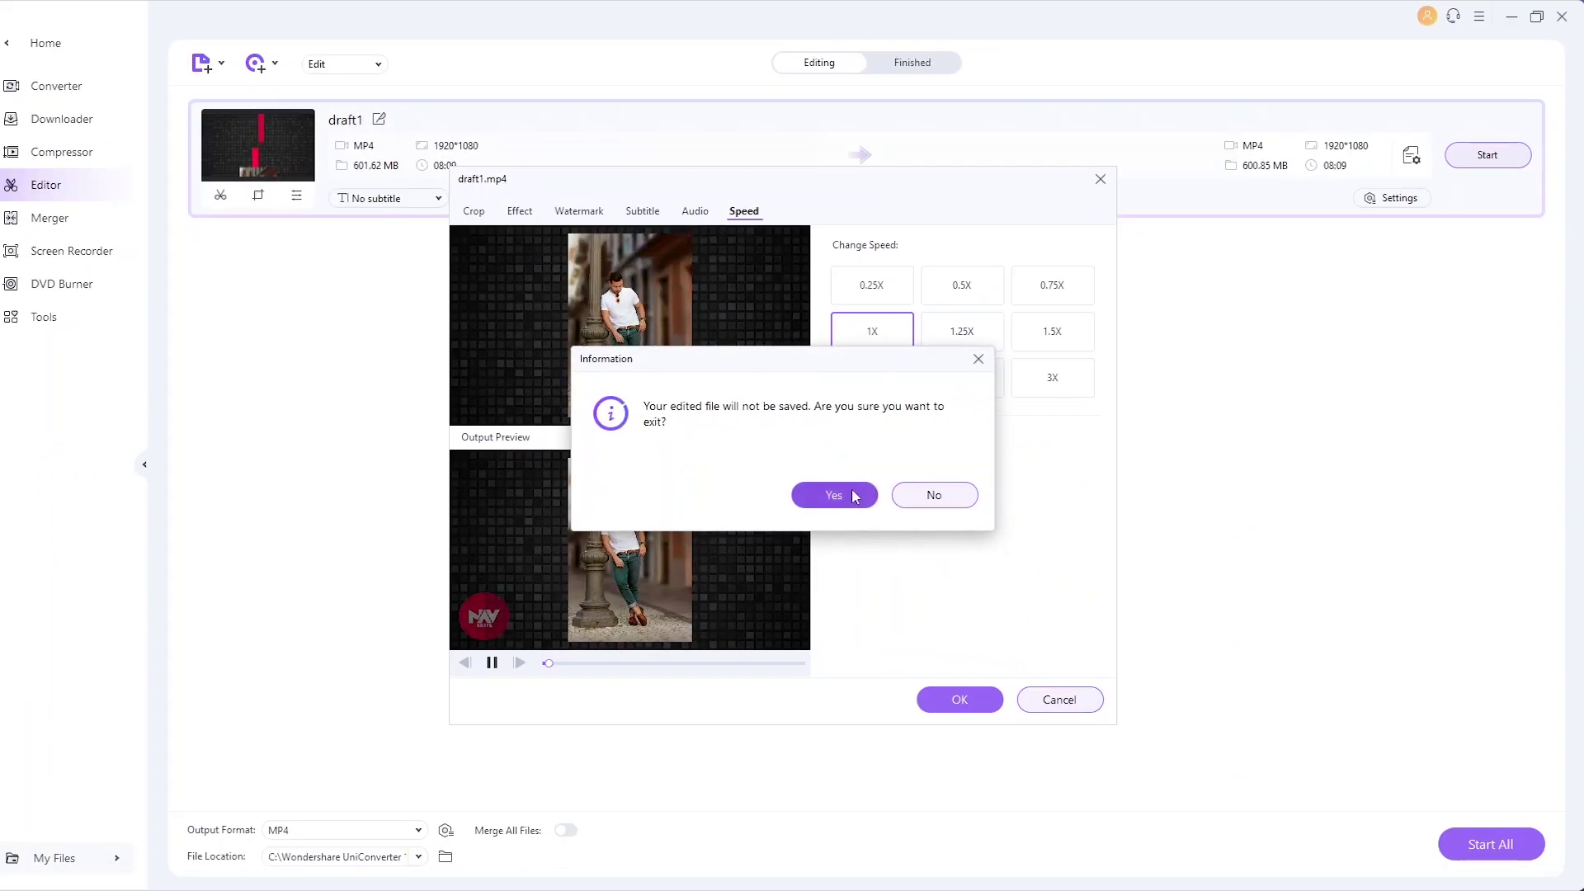
Confirm closing the edit window without saving changes.
{"action": "left_click", "coordinate": [837, 496]}
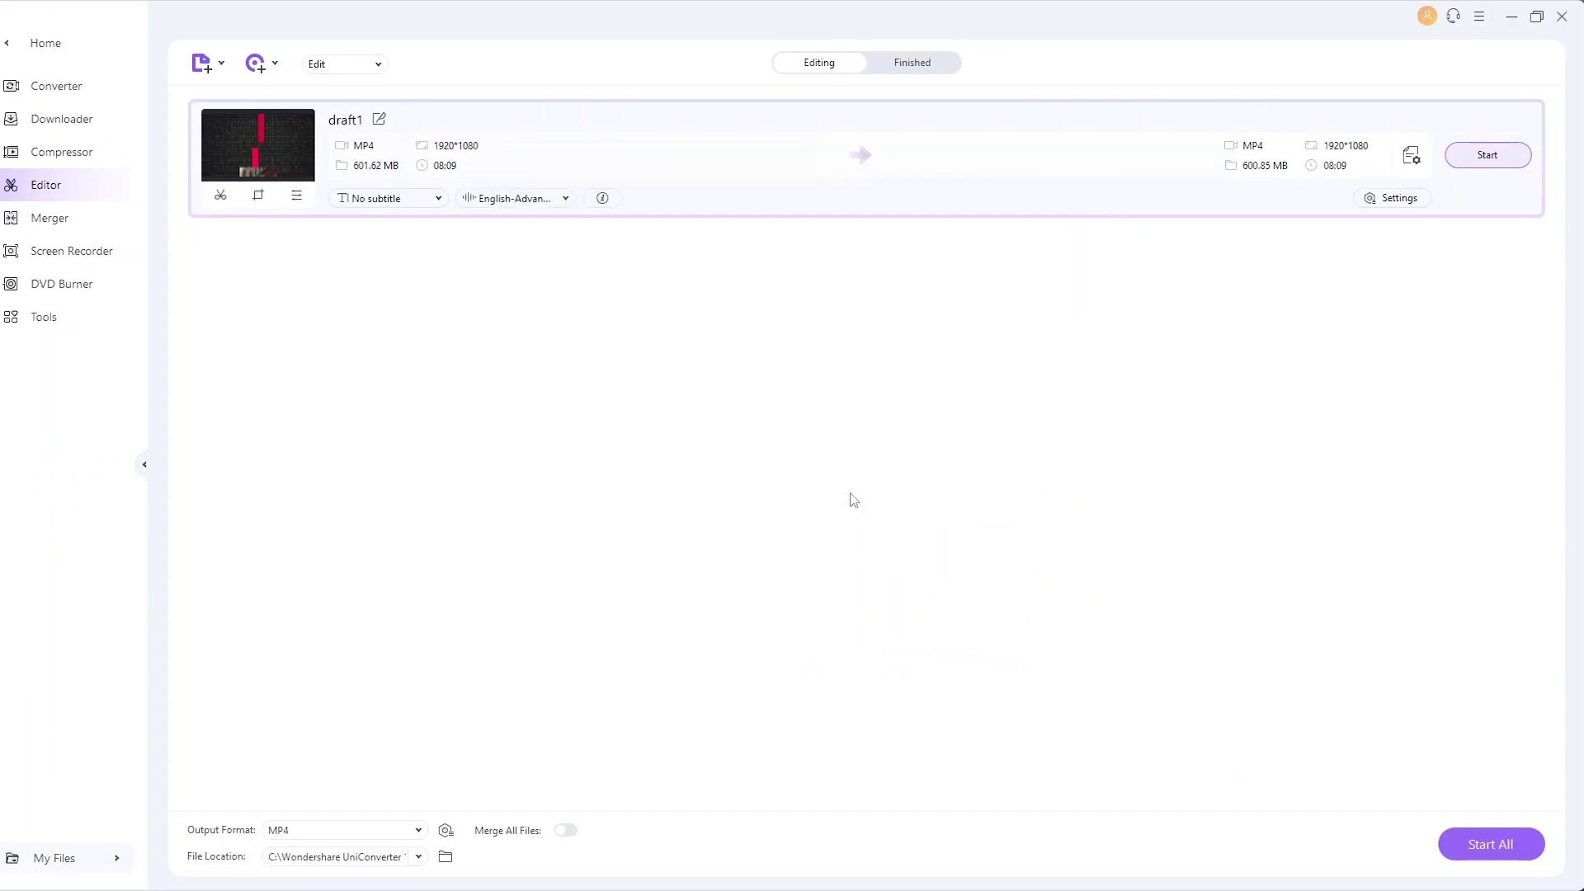